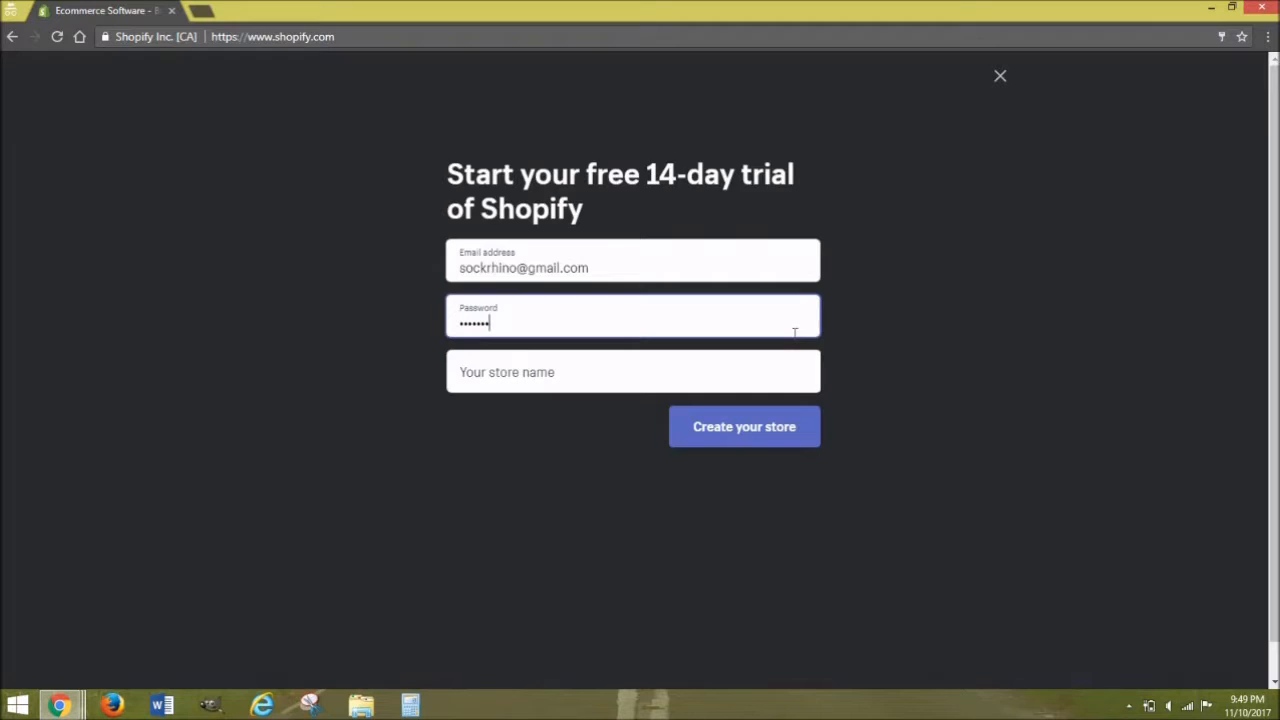
Step: Place the cursor in the empty store name field of the sign-up form
left_click(669, 387)
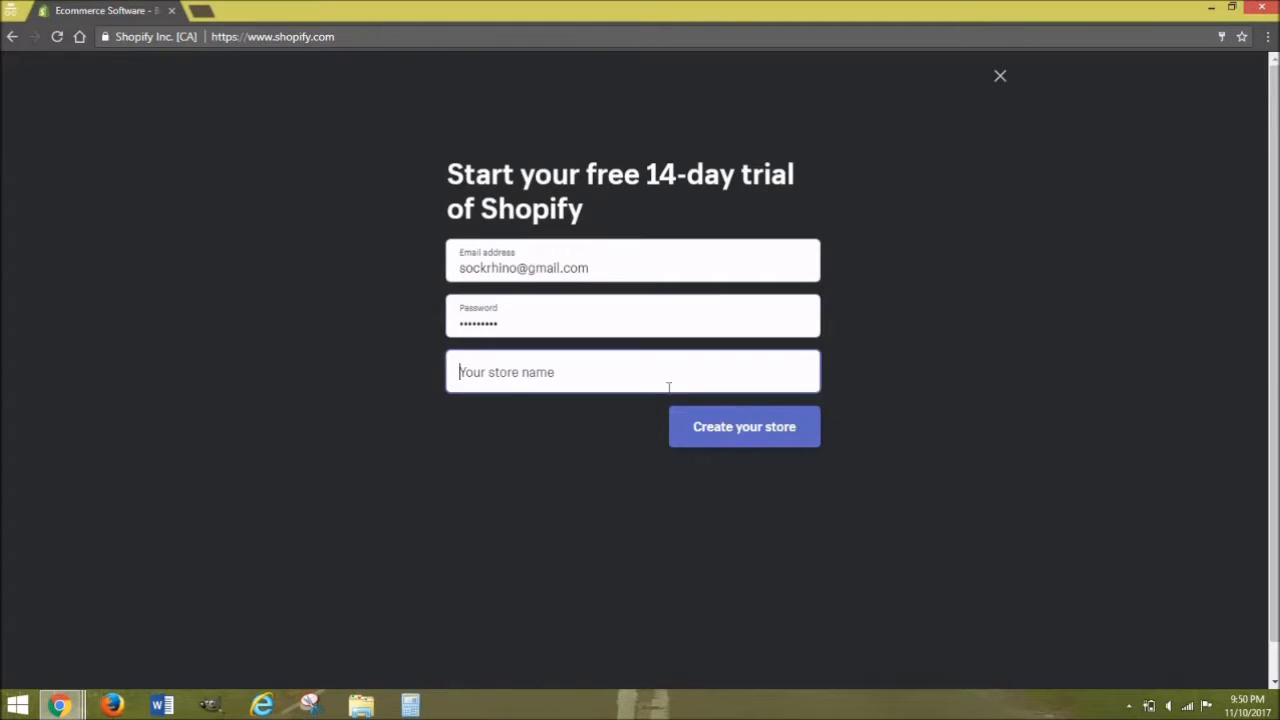
Step: Name the store 'Sock Rhino' and create it
type("S")
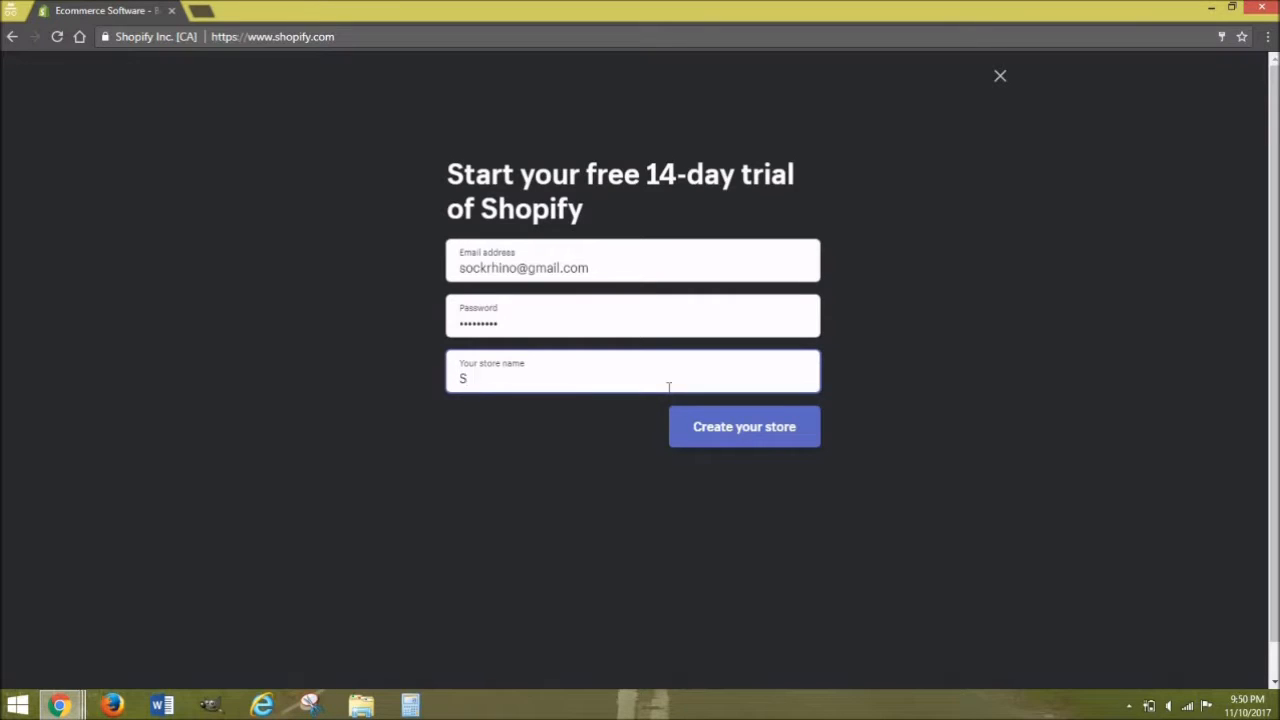
type("ock Rhino")
left_click(718, 431)
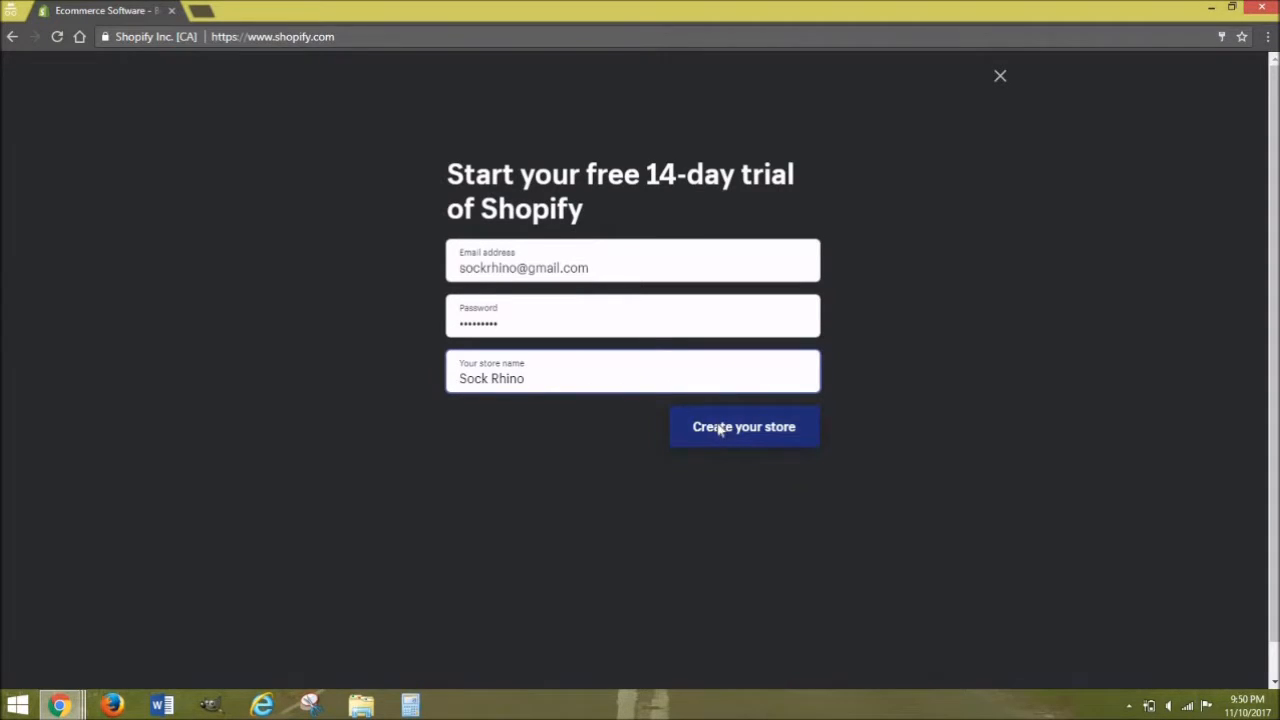
left_click(718, 431)
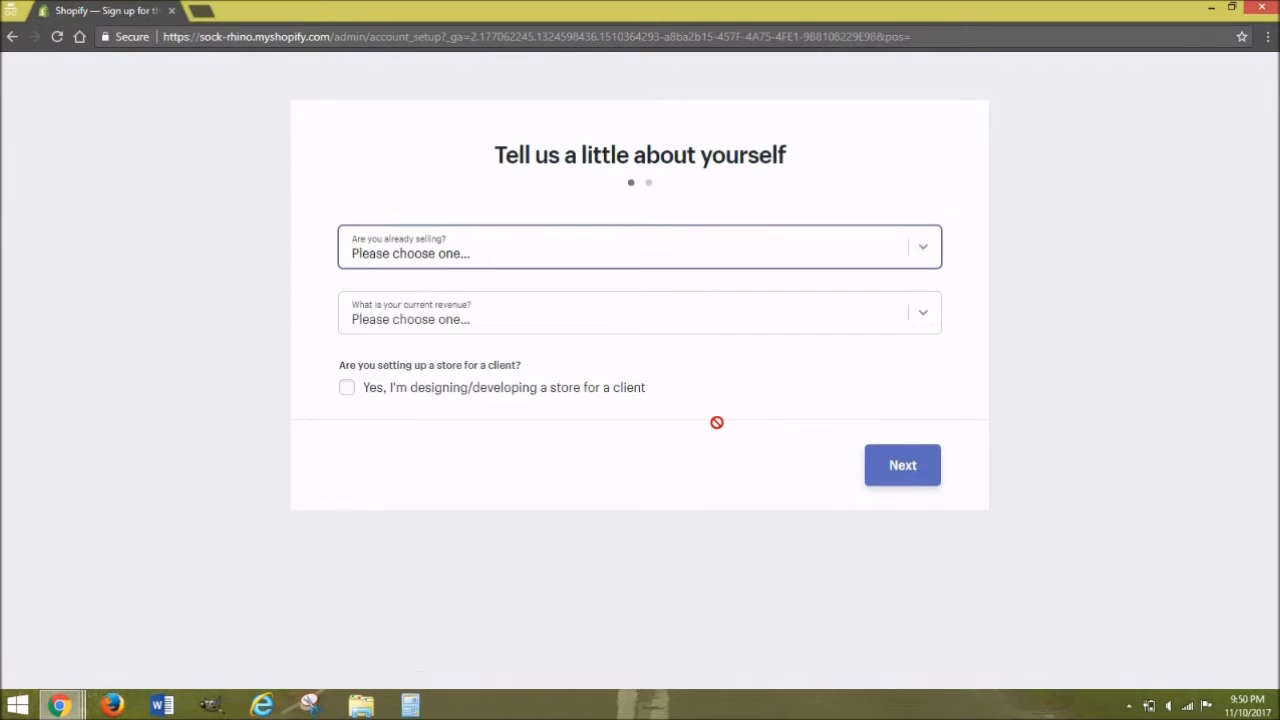
Step: Answer setup questions: selling offline, ready in a few weeks, online only, up to $5,000
left_click(523, 254)
left_click(487, 318)
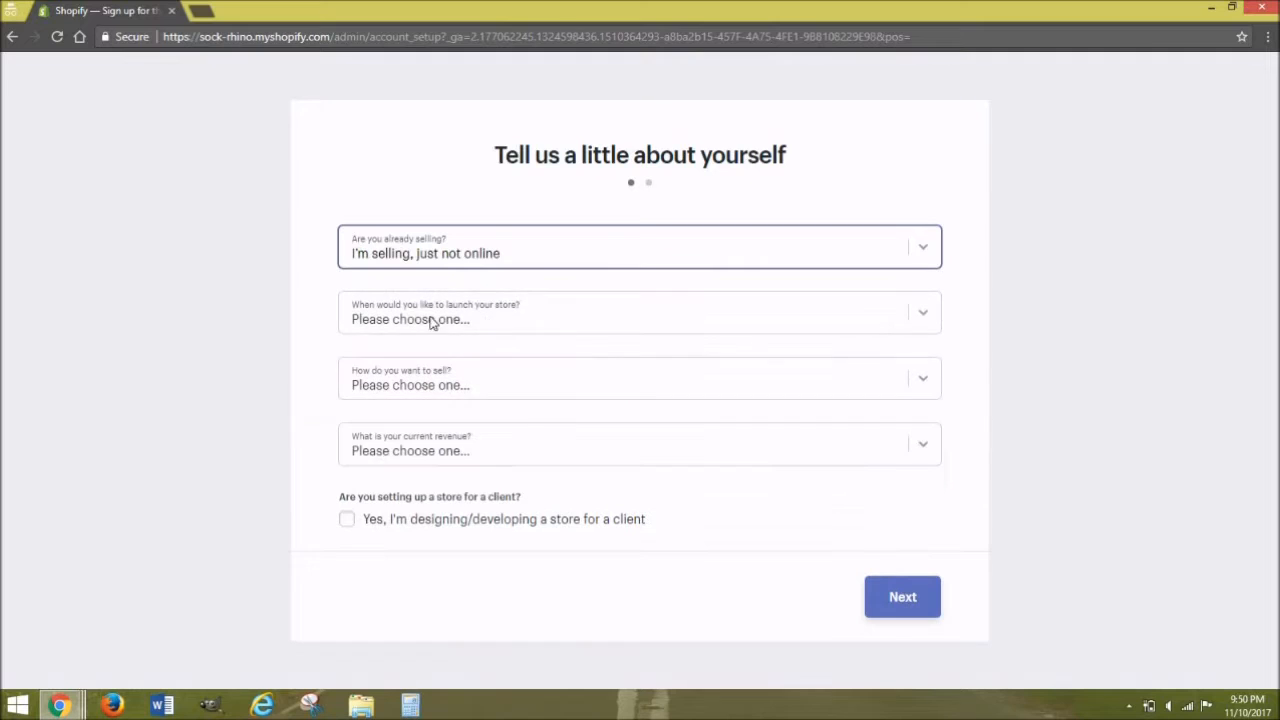
left_click(491, 326)
left_click(474, 398)
left_click(423, 398)
left_click(420, 424)
left_click(436, 463)
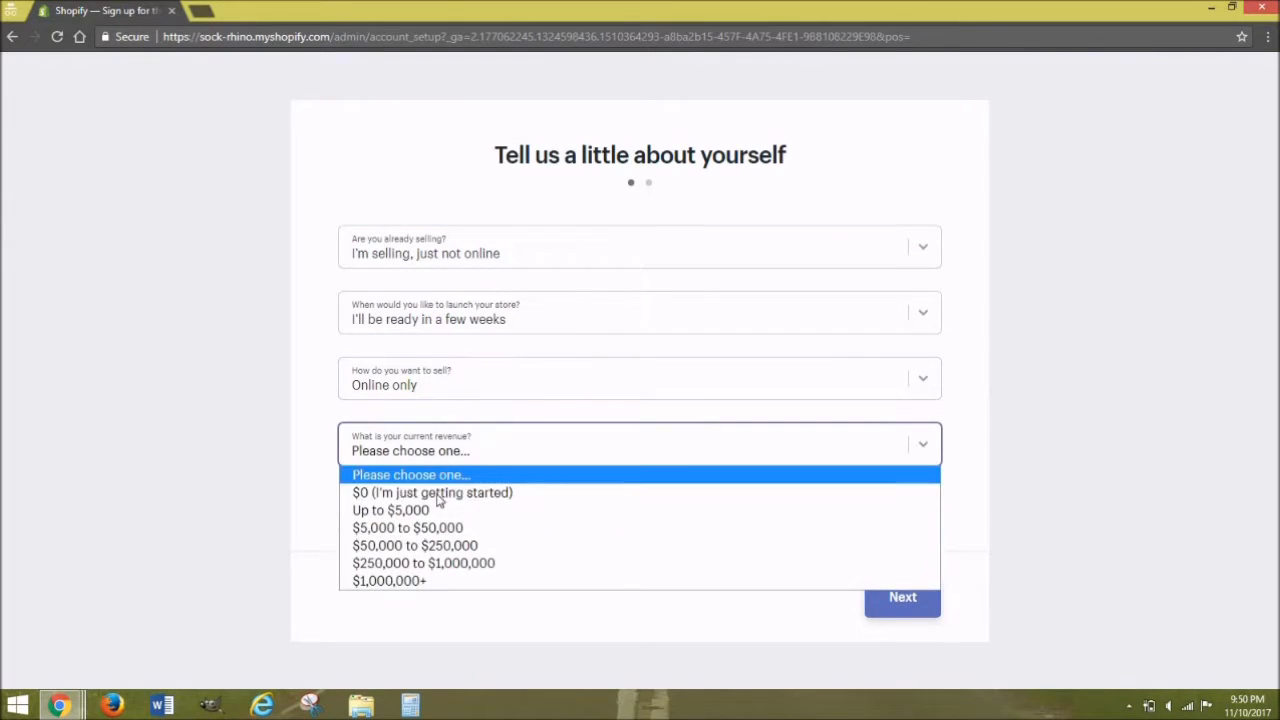
left_click(476, 511)
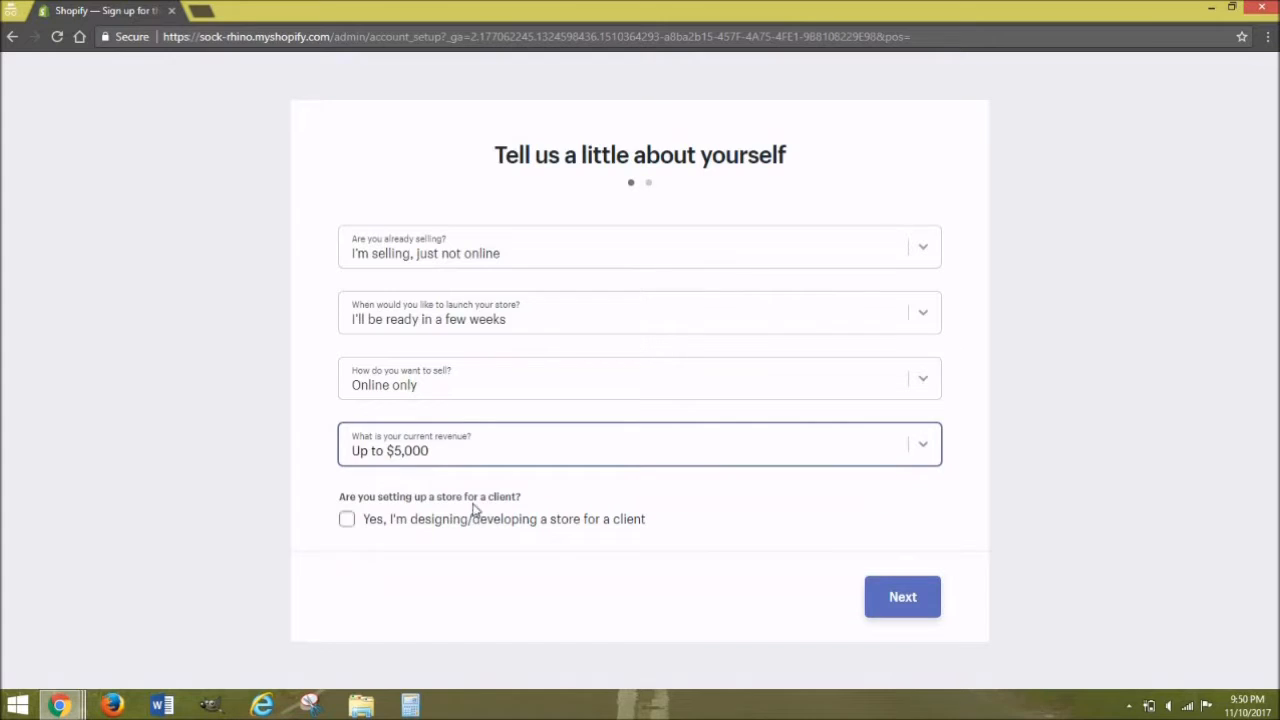
left_click(900, 597)
Step: Enter the owner's first name, last name and street address
left_click(820, 314)
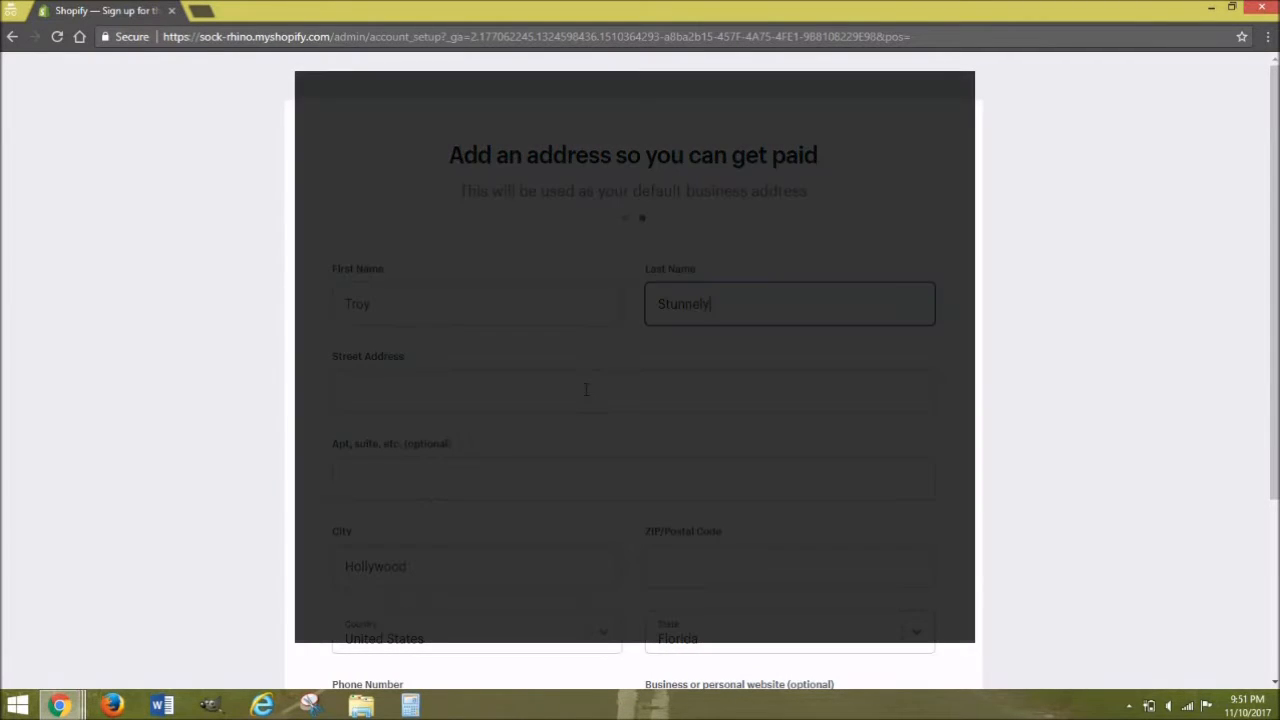
left_click(586, 390)
Step: Fill in the apartment number, city, ZIP code and state of the business address
left_click(416, 487)
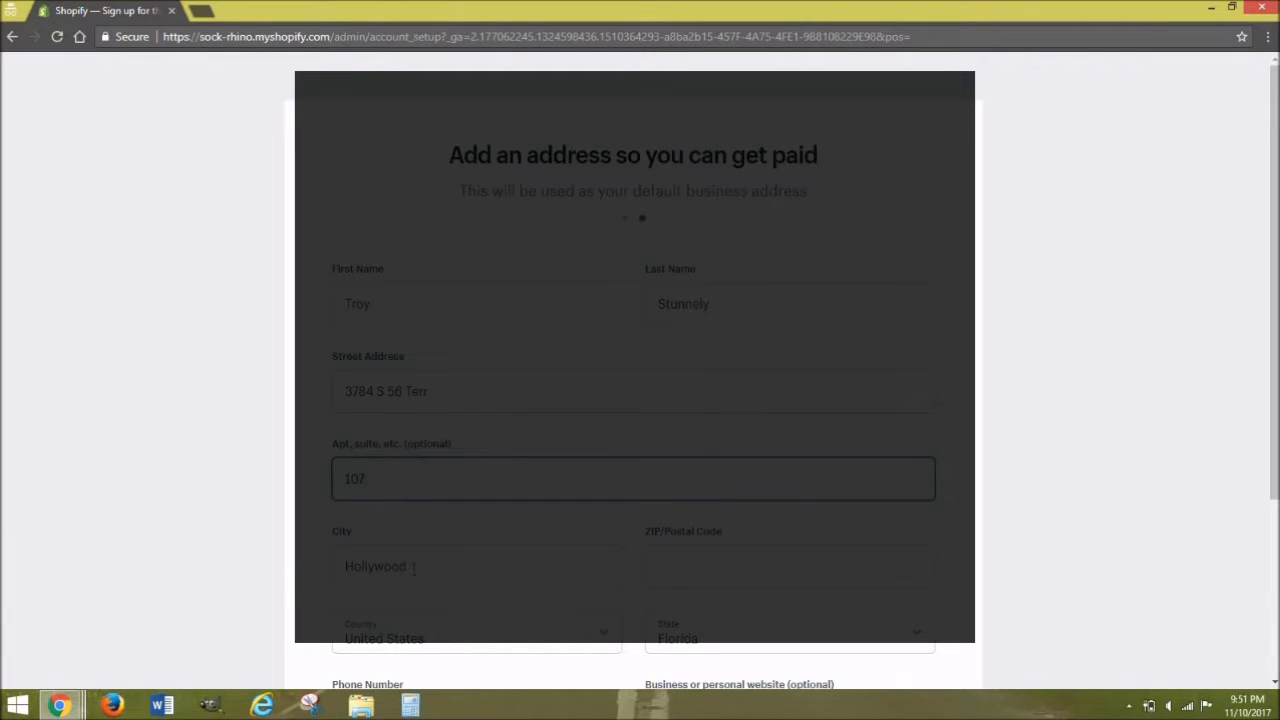
left_click(414, 567)
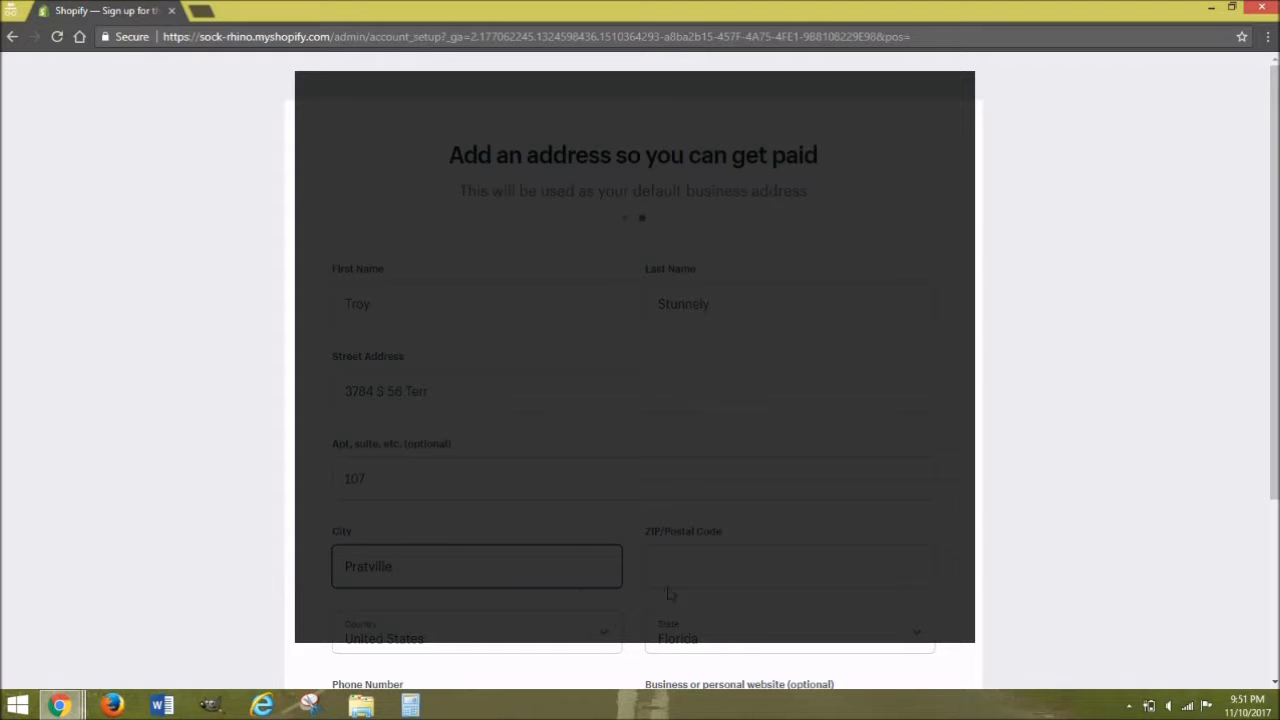
left_click(675, 565)
left_click(700, 640)
left_click(700, 283)
scroll(808, 437, "down", 2)
Step: Enter the phone number and finish setup to reach the store admin
left_click(416, 544)
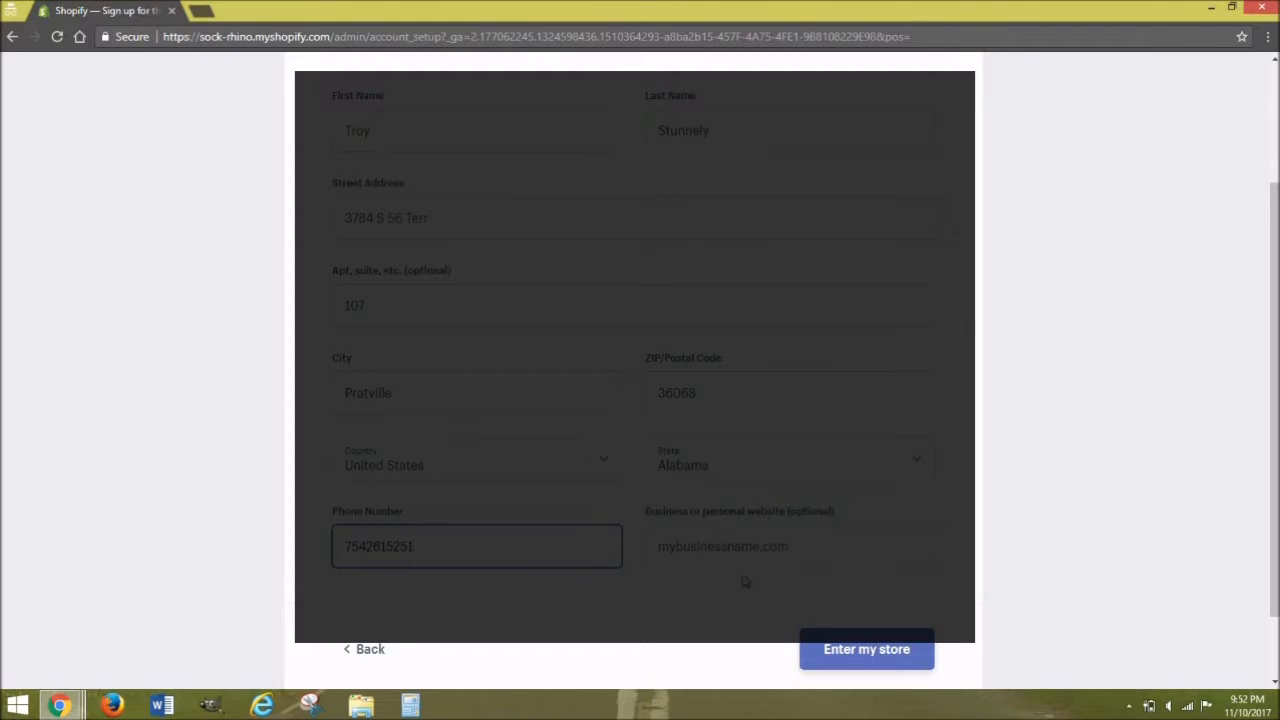
left_click(845, 652)
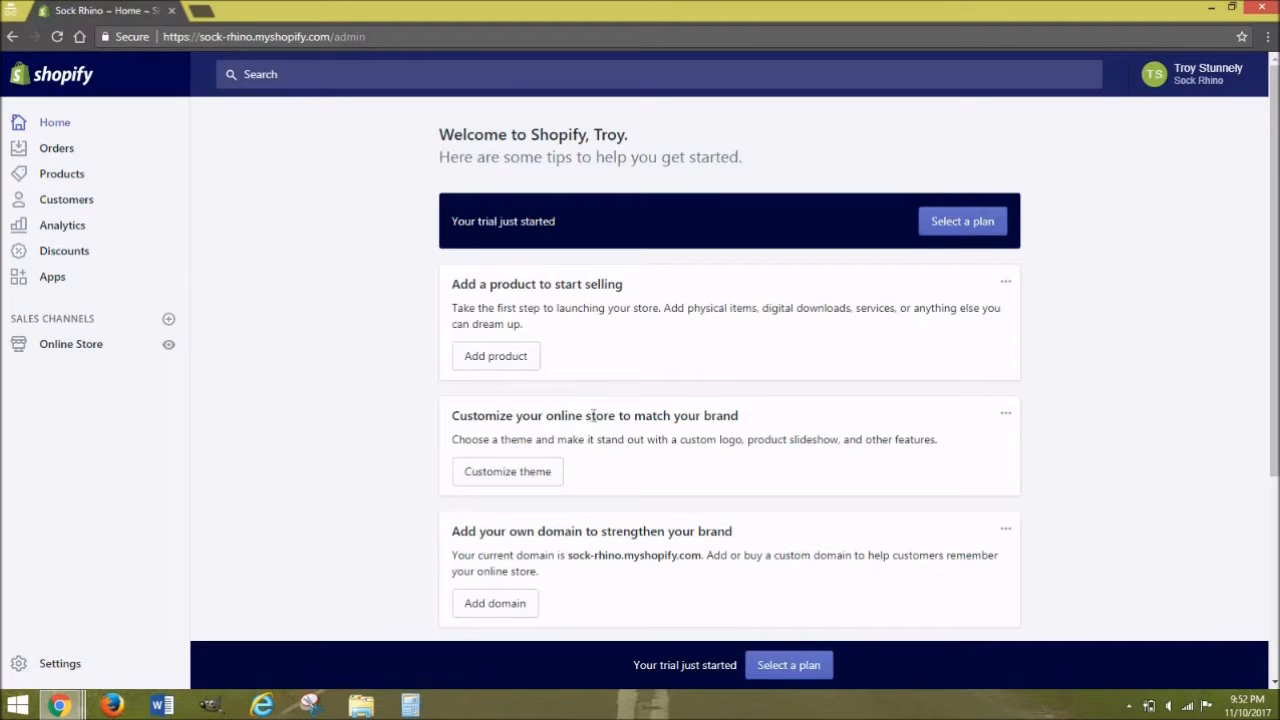
Step: Add a product titled 'Colorful Socks' with a one-sentence placeholder description about product details
left_click(515, 361)
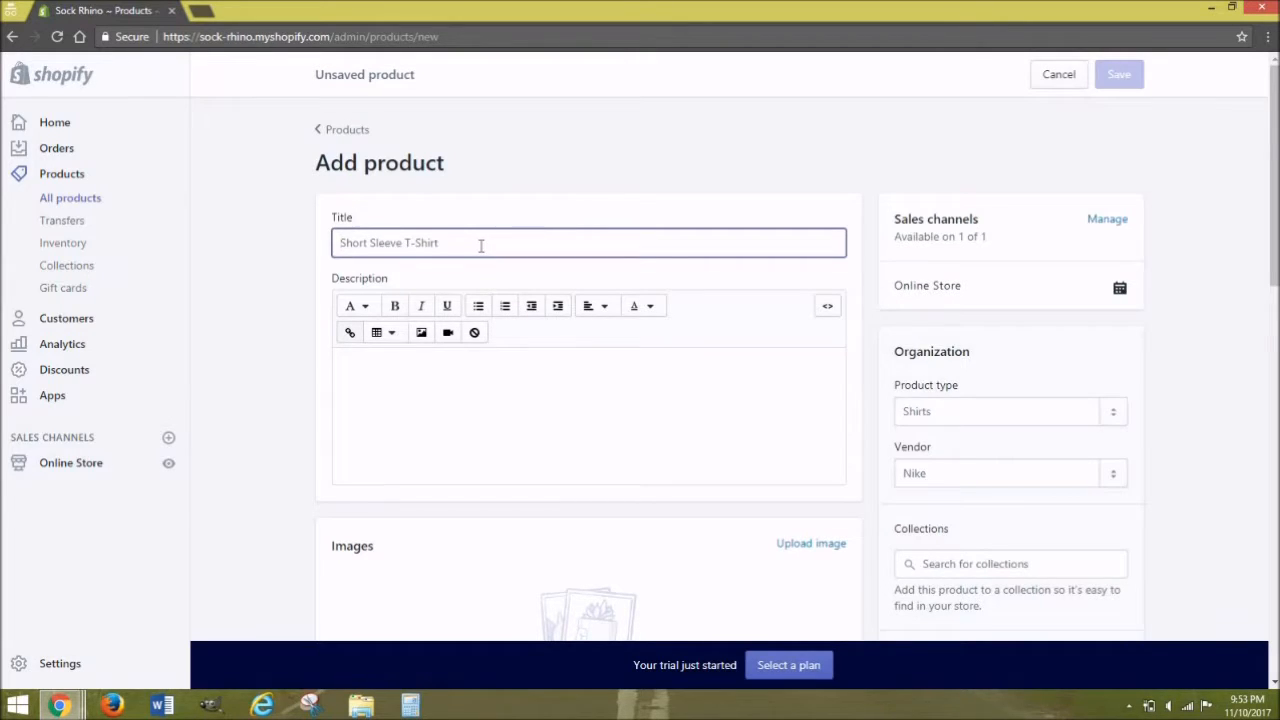
type("Colo")
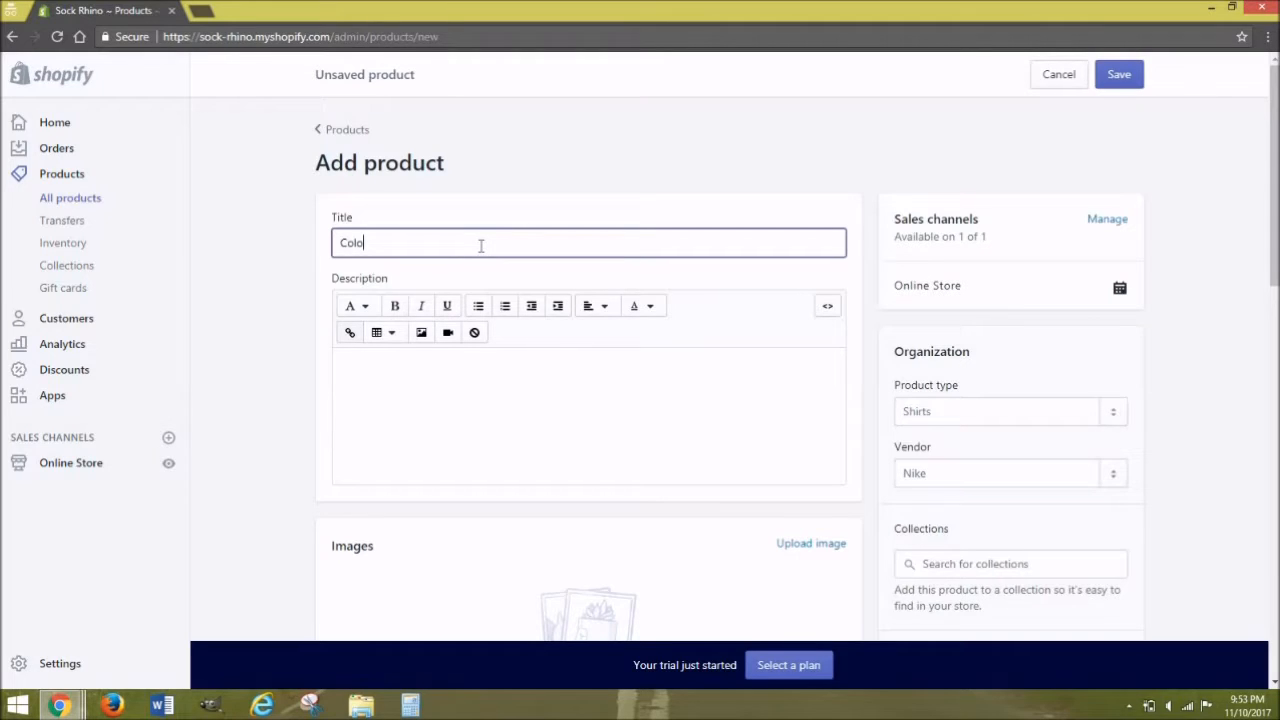
type("rful Socks")
left_click(472, 366)
type("Here i")
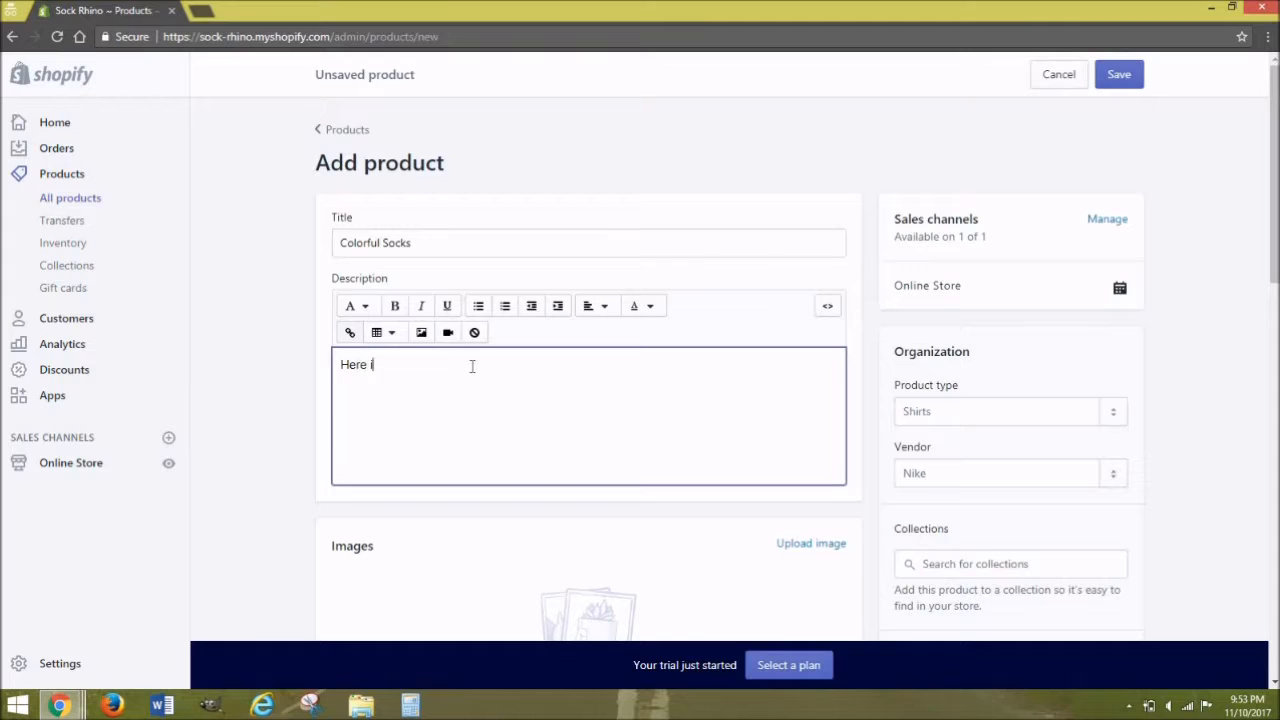
type("s where you enter in details about")
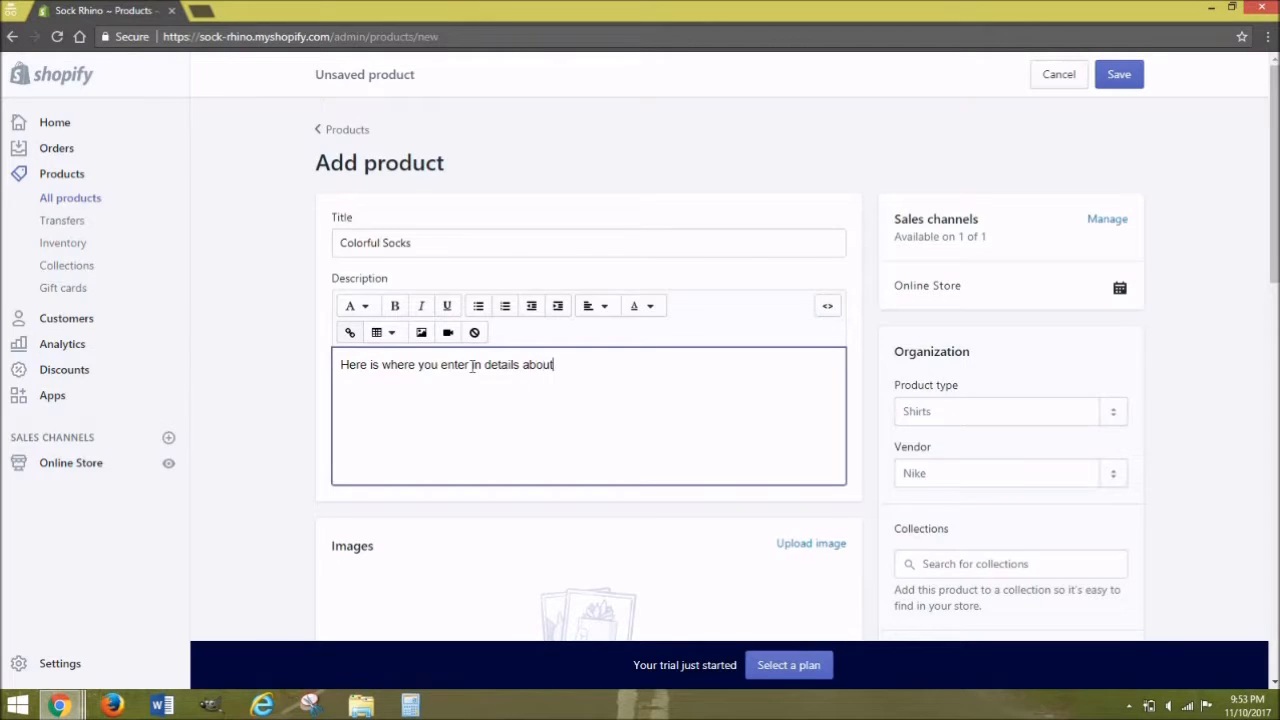
type(" your product.")
scroll(1273, 295, "down", 2)
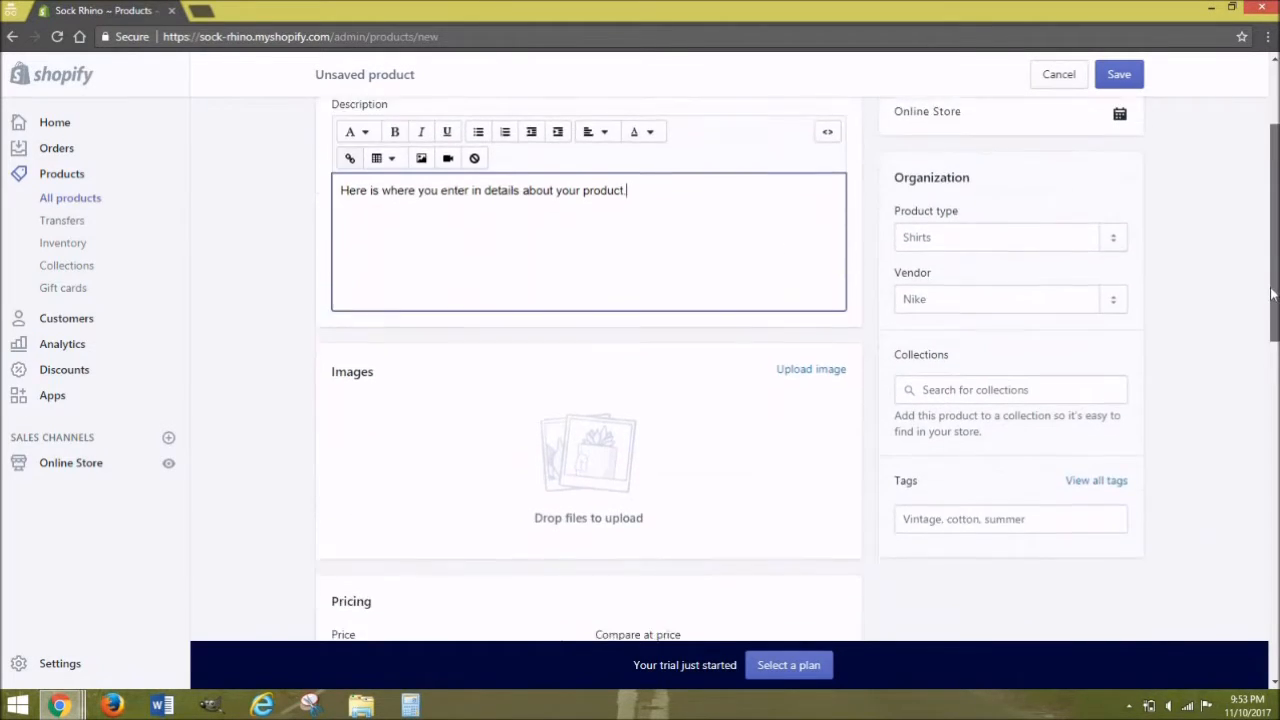
Step: Upload the sockrhino image to the product and set its price to 9.99
left_click(803, 345)
left_click(360, 178)
left_click(496, 357)
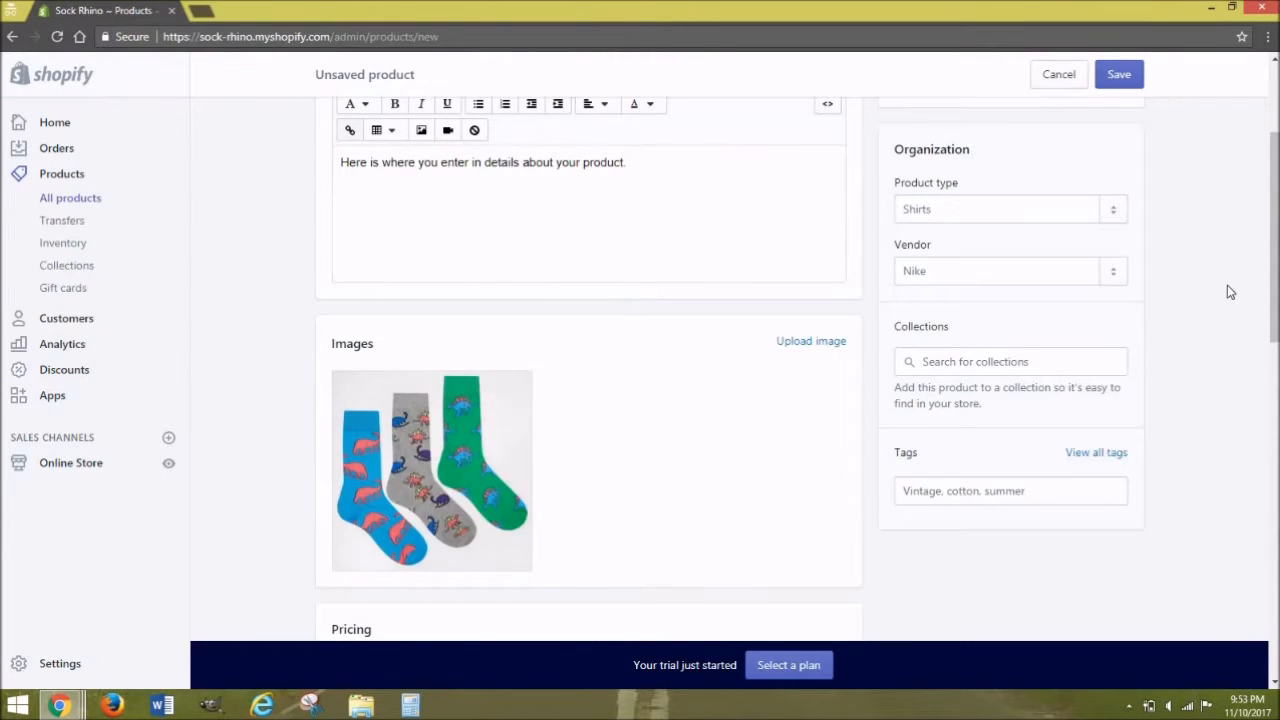
scroll(1273, 250, "down", 1)
scroll(752, 377, "down", 2)
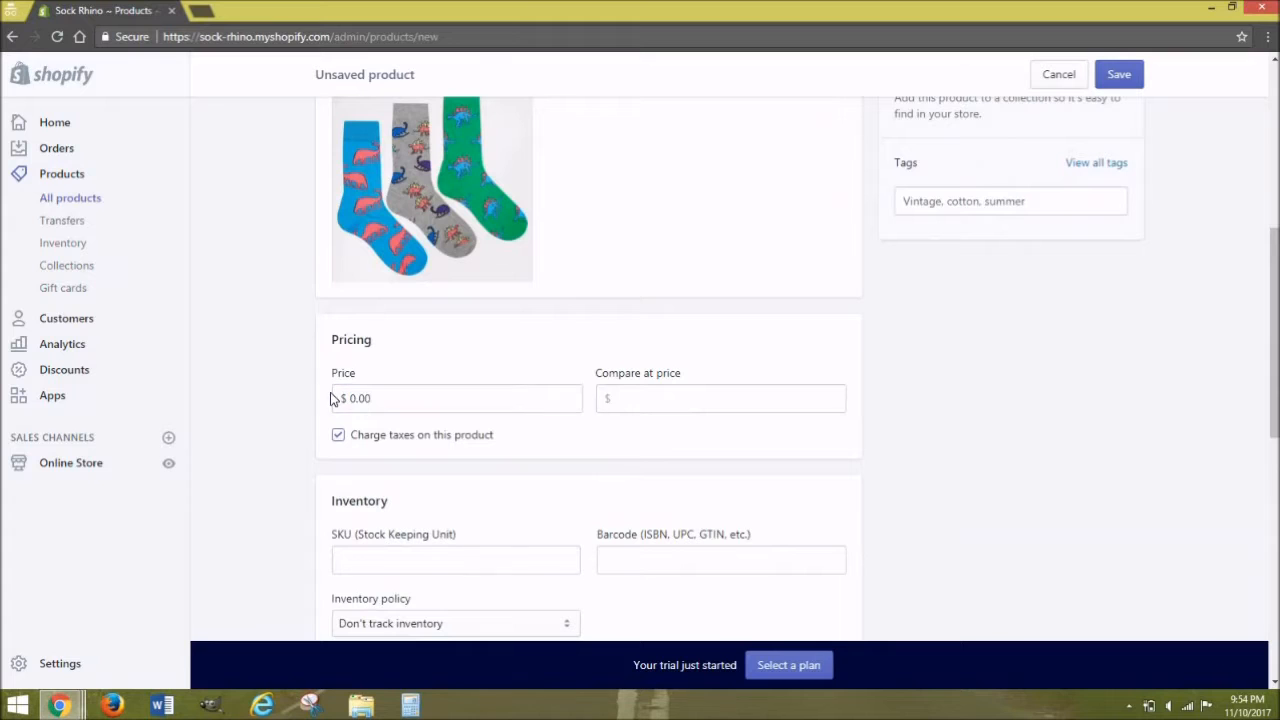
left_click(365, 406)
type("9.99")
left_click(967, 427)
scroll(1257, 551, "down", 6)
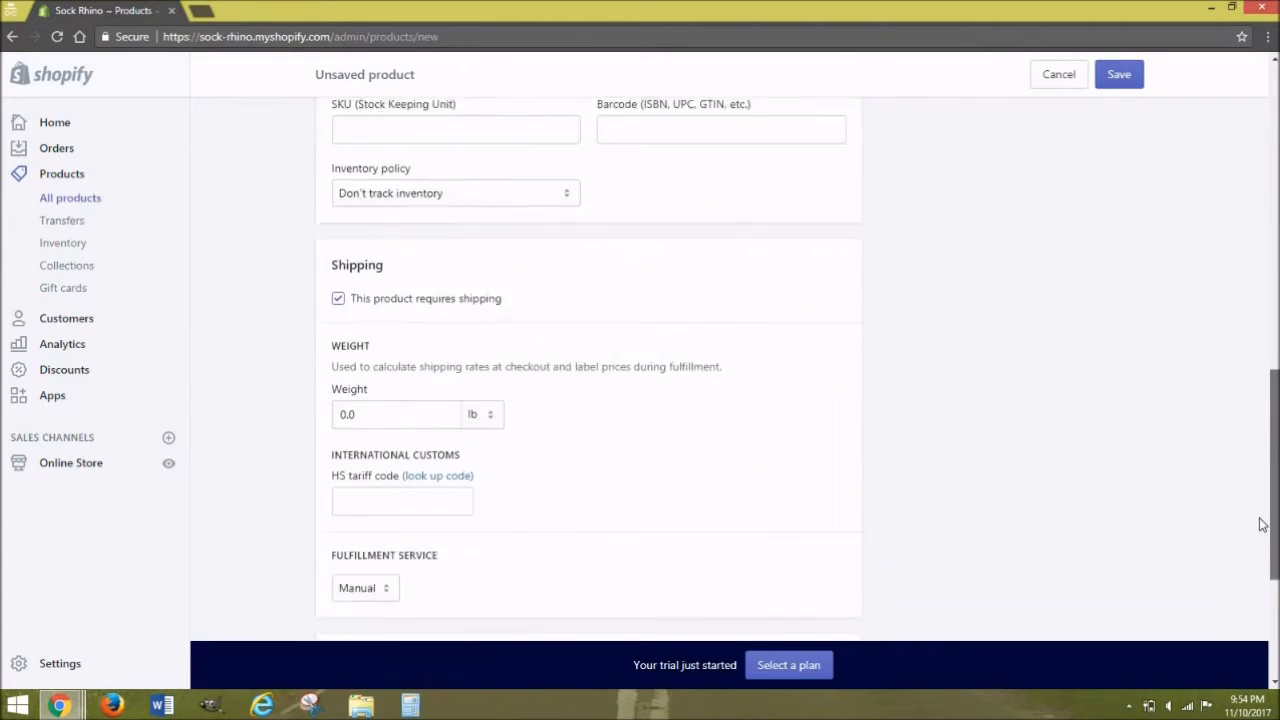
Step: Add a Color option with Green, Gray and Light Blue variants and save the product
left_click(838, 472)
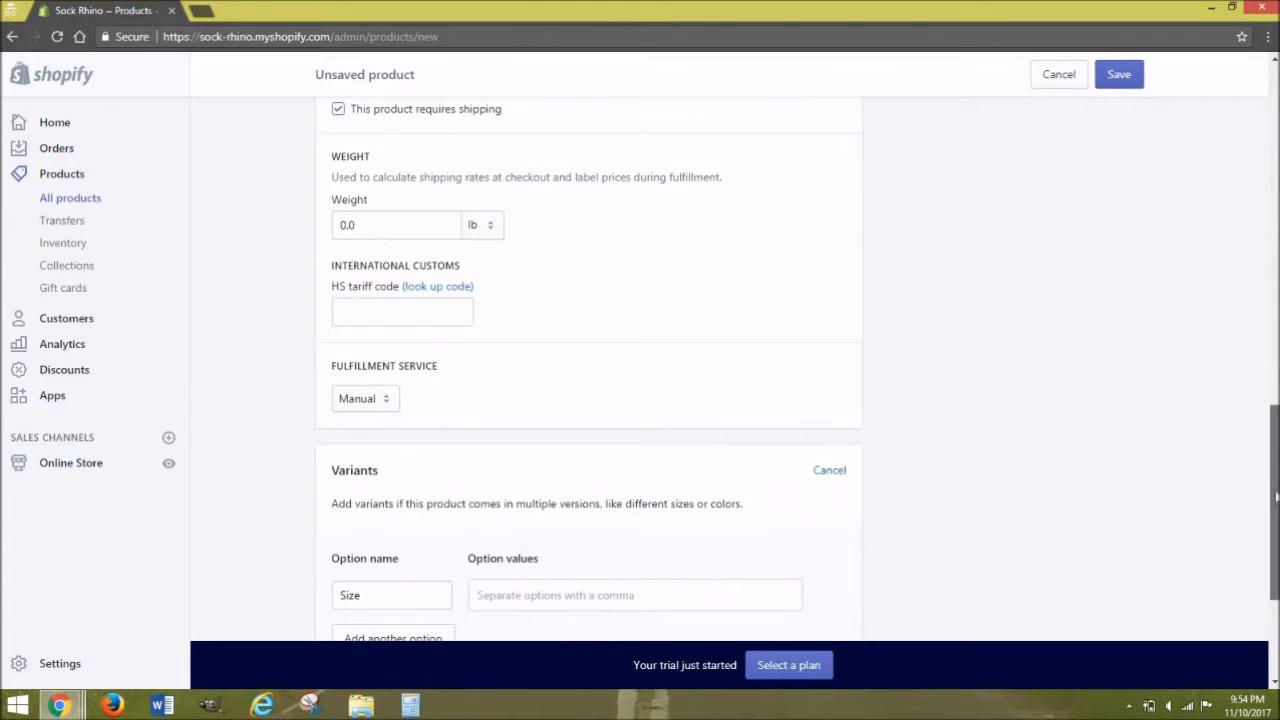
scroll(532, 483, "down", 2)
double_click(400, 455)
type("Colors")
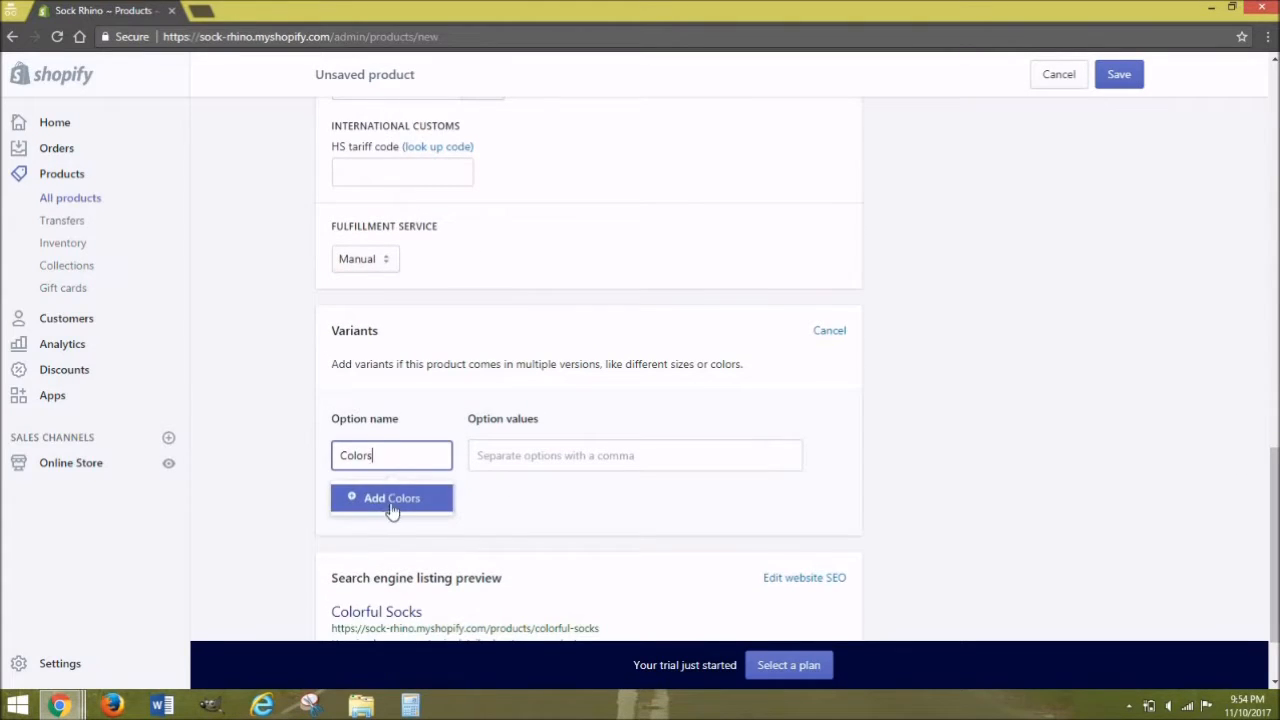
key("BackSpace")
left_click(405, 510)
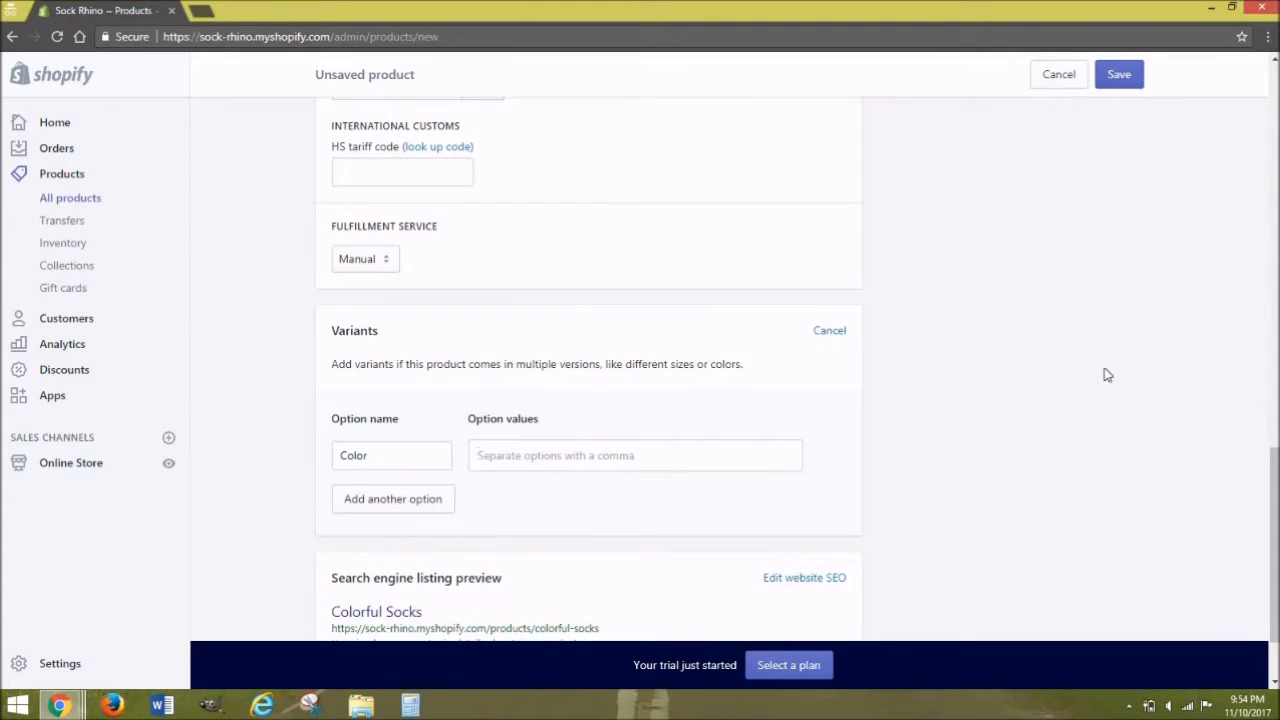
left_click_drag(1277, 380, 1251, 501)
type("Green,Gray,")
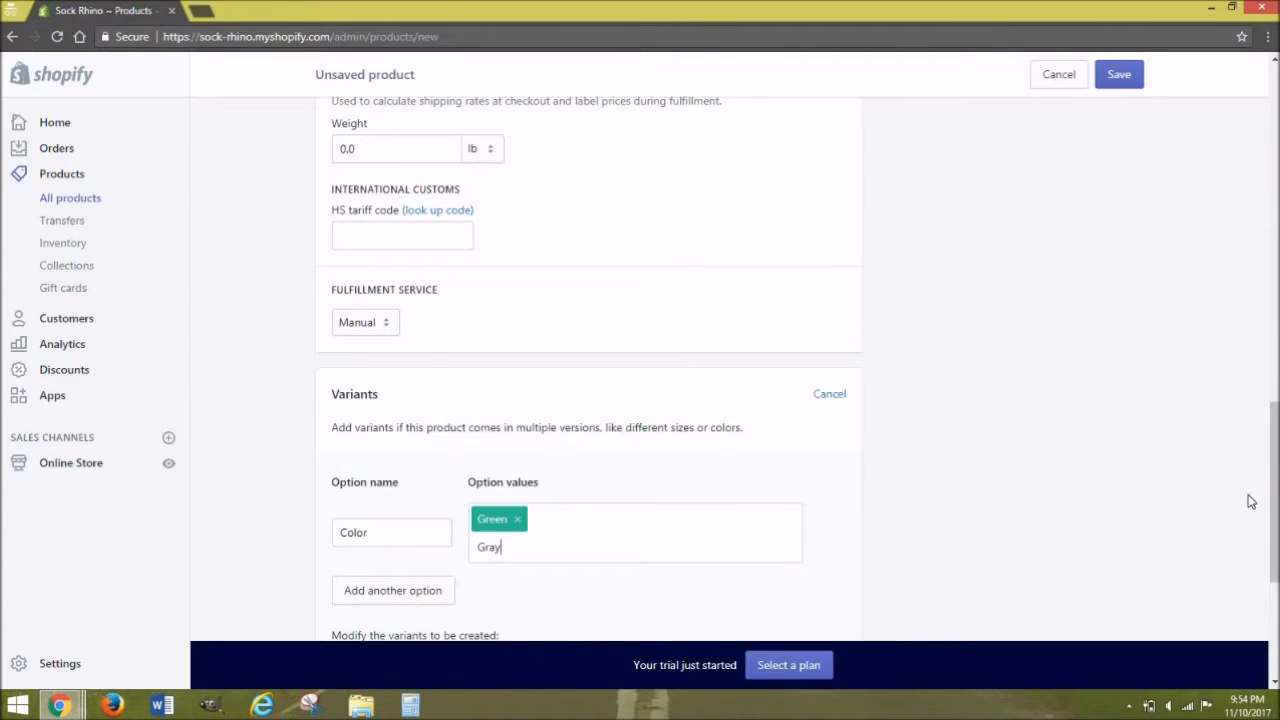
type("Light Blue,")
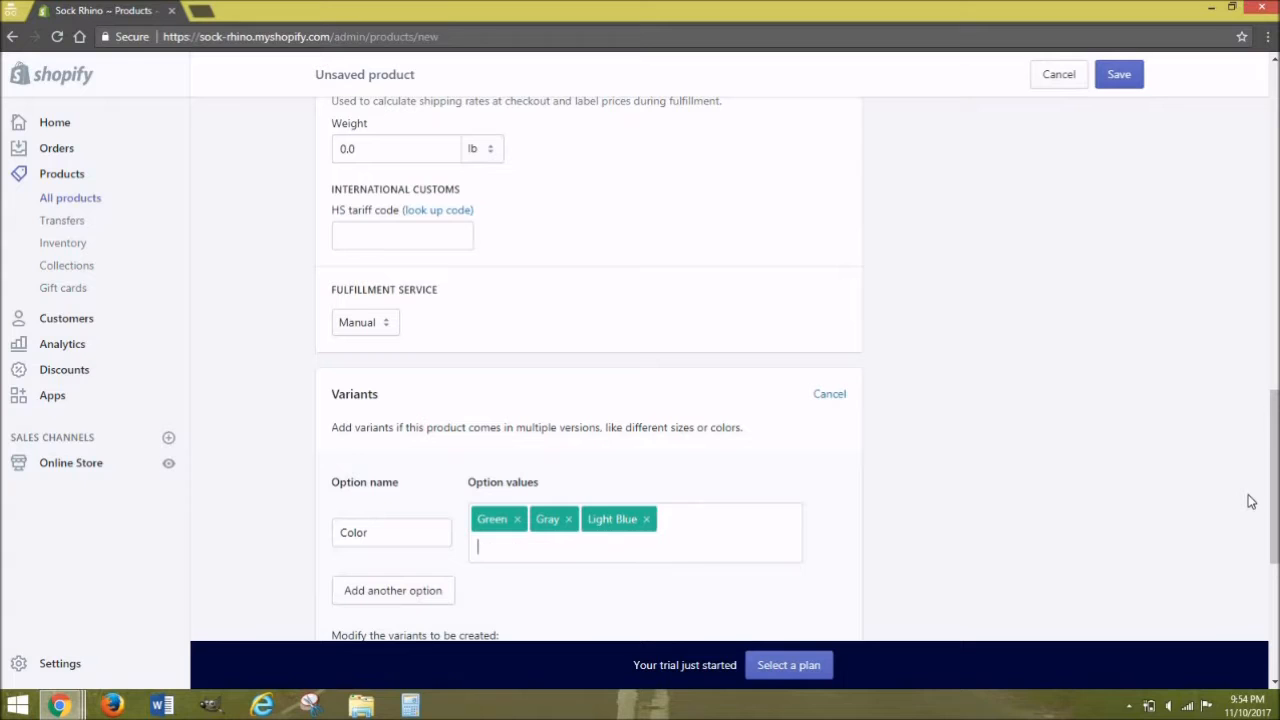
scroll(602, 460, "down", 3)
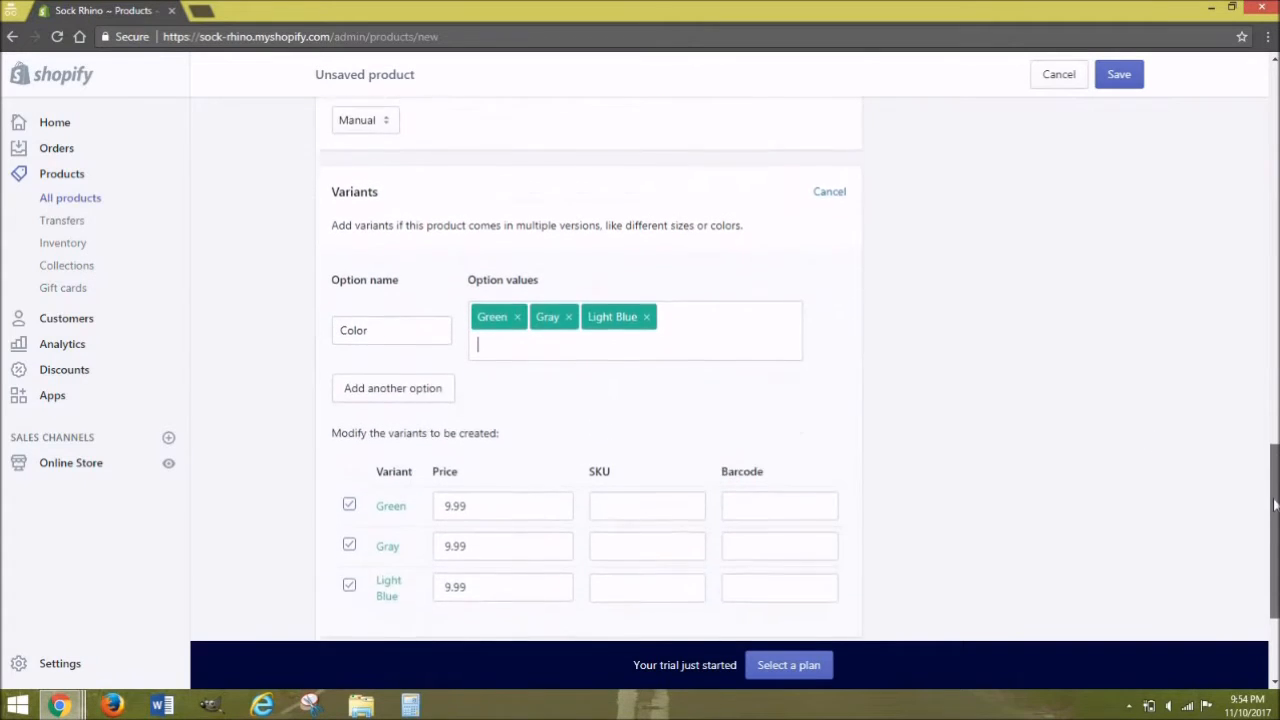
left_click_drag(1273, 482, 1275, 565)
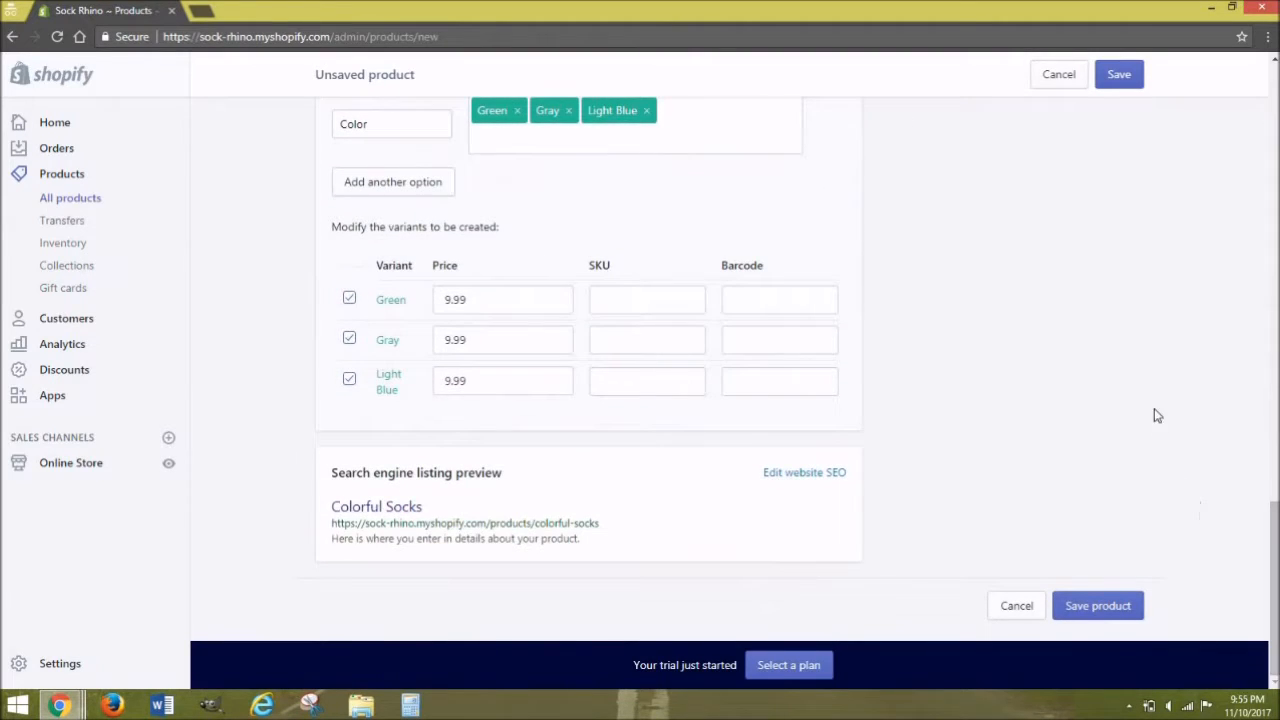
left_click(1116, 90)
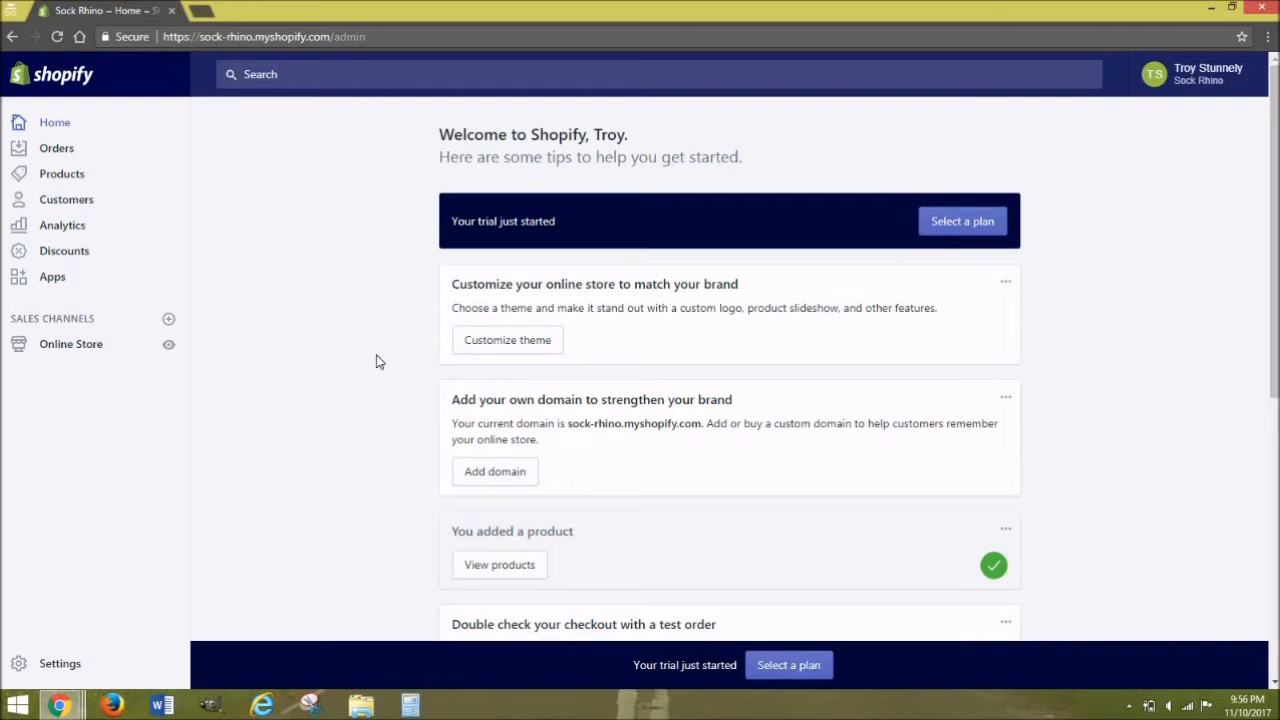
Step: Open the Debut theme in the editor and review its General settings
left_click(481, 350)
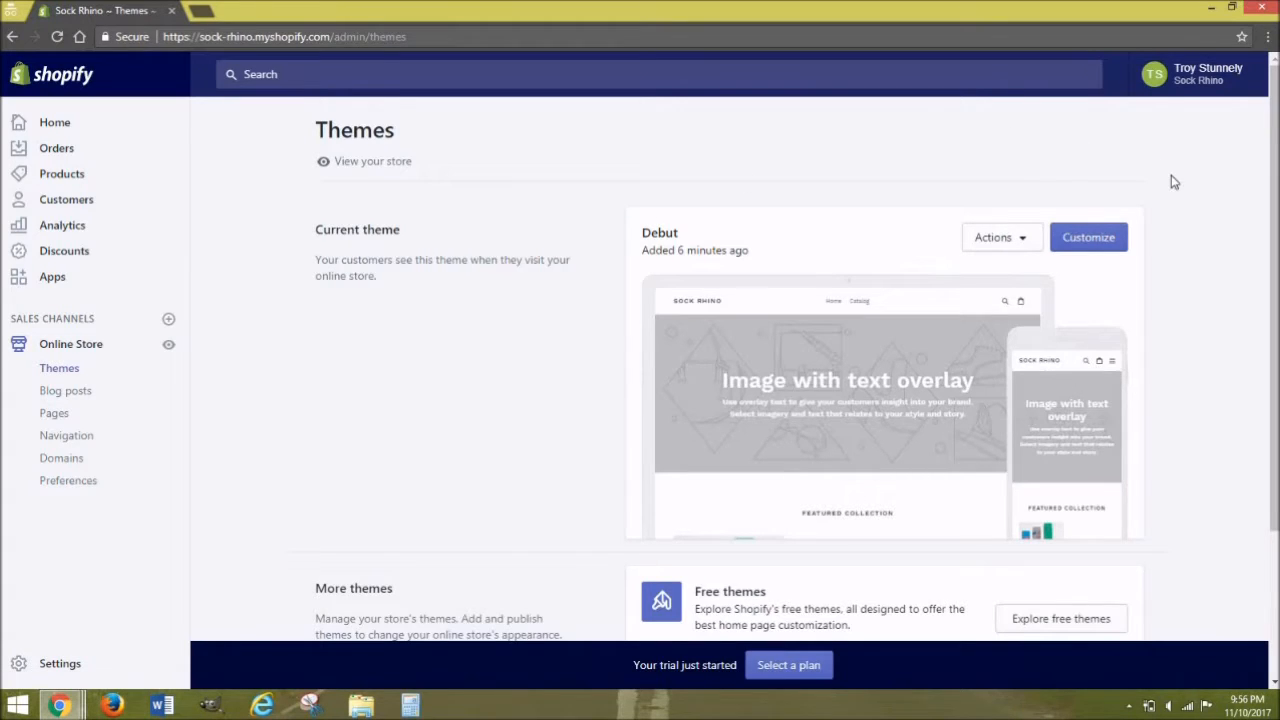
left_click(1116, 250)
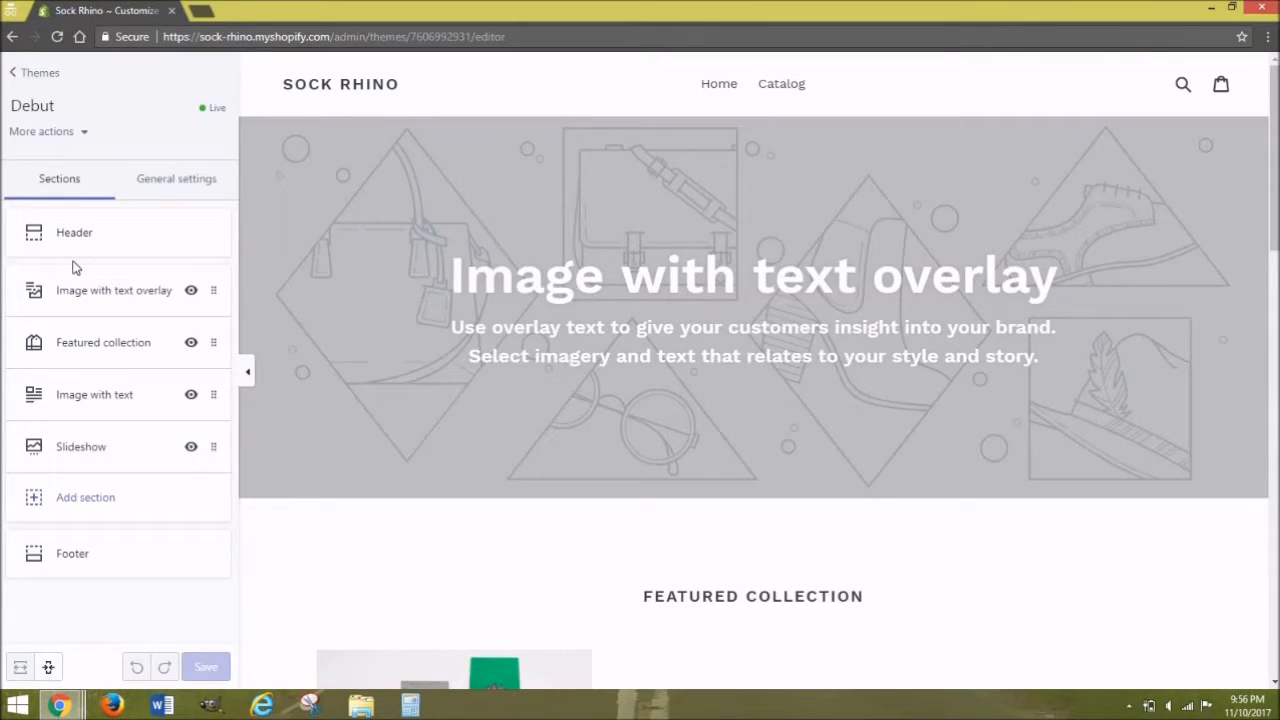
left_click(148, 184)
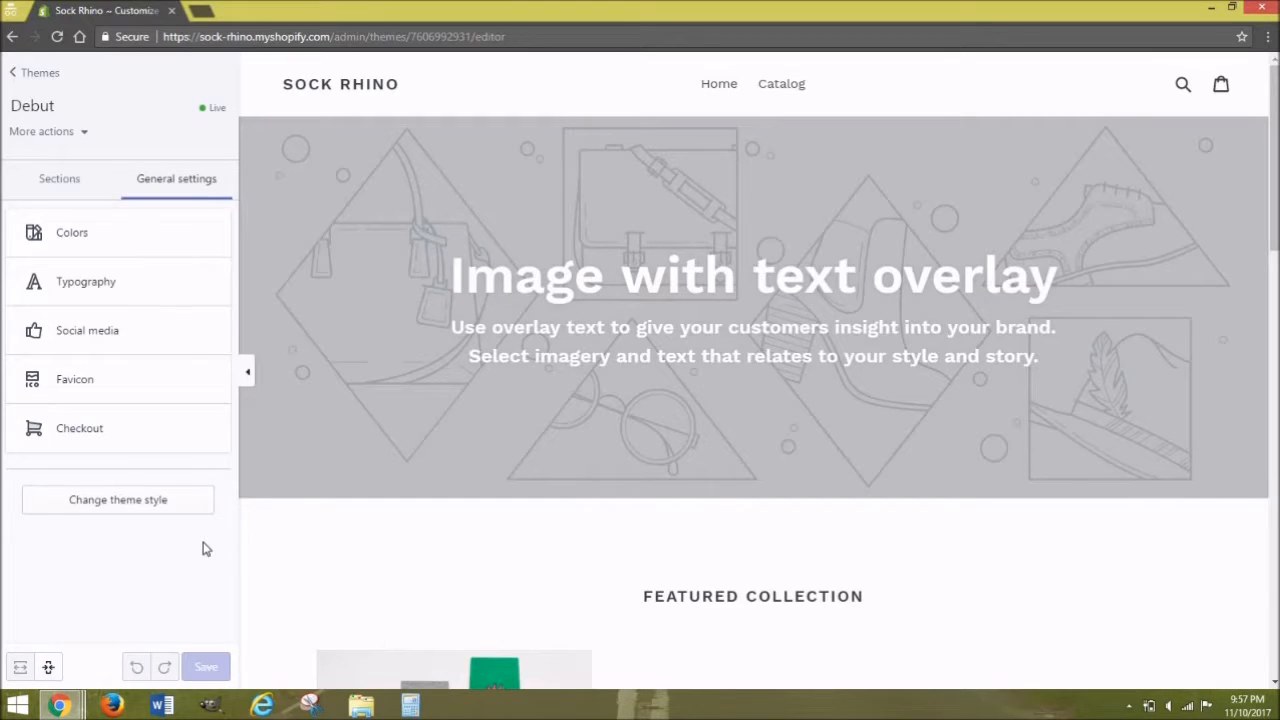
left_click(59, 178)
Step: Set the header logo to the uploaded Sock Rhino image at 150 px width
left_click(77, 240)
left_click(106, 294)
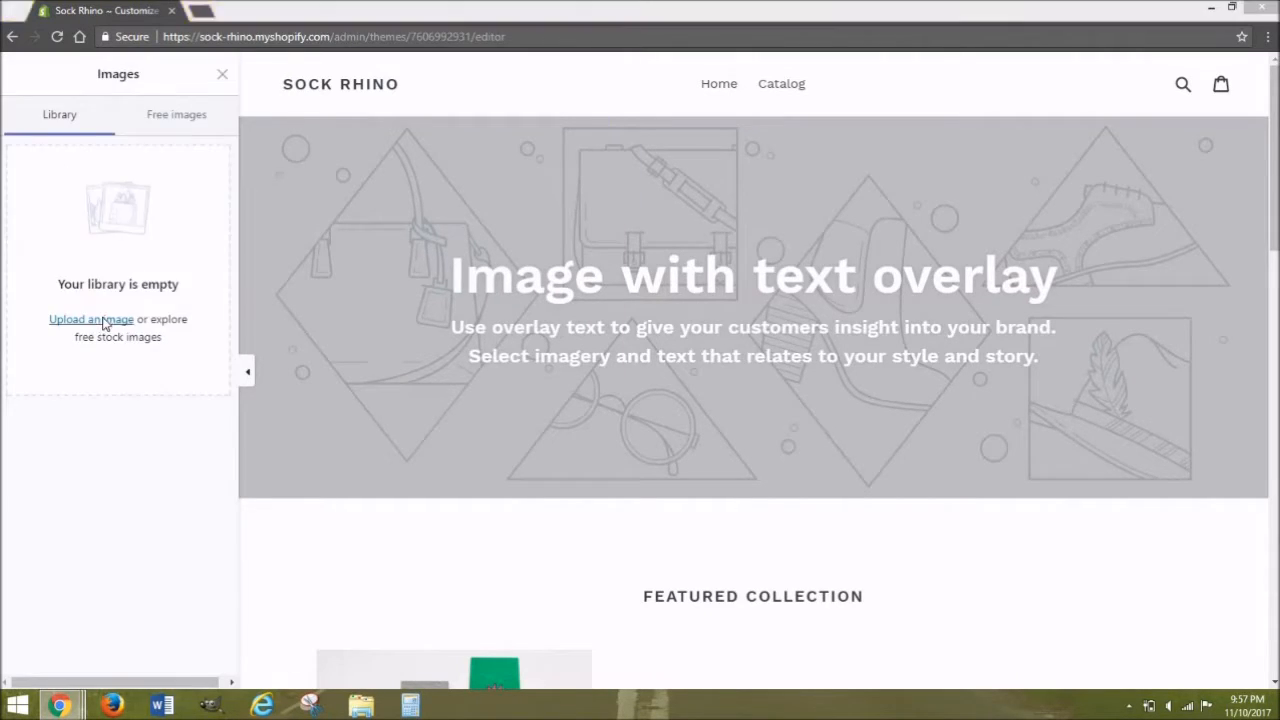
left_click(200, 666)
scroll(110, 450, "down", 1)
left_click_drag(55, 438, 24, 444)
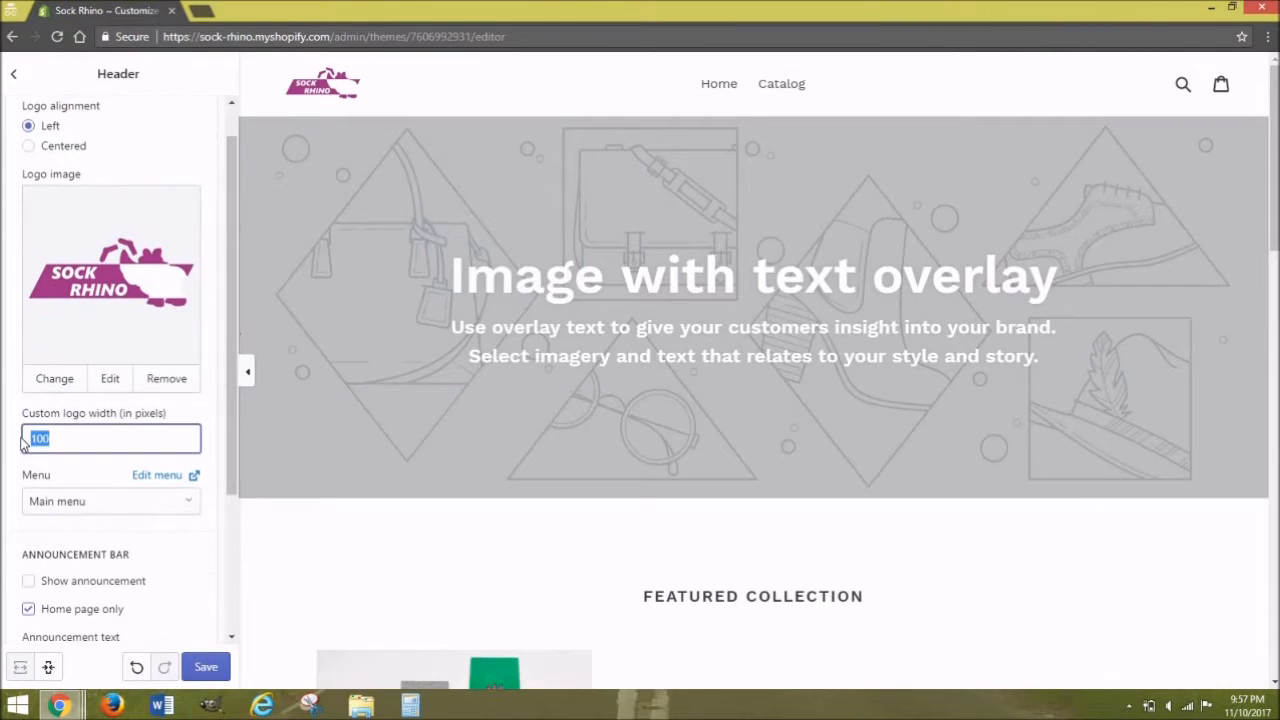
type("130")
type("50")
scroll(217, 437, "down", 3)
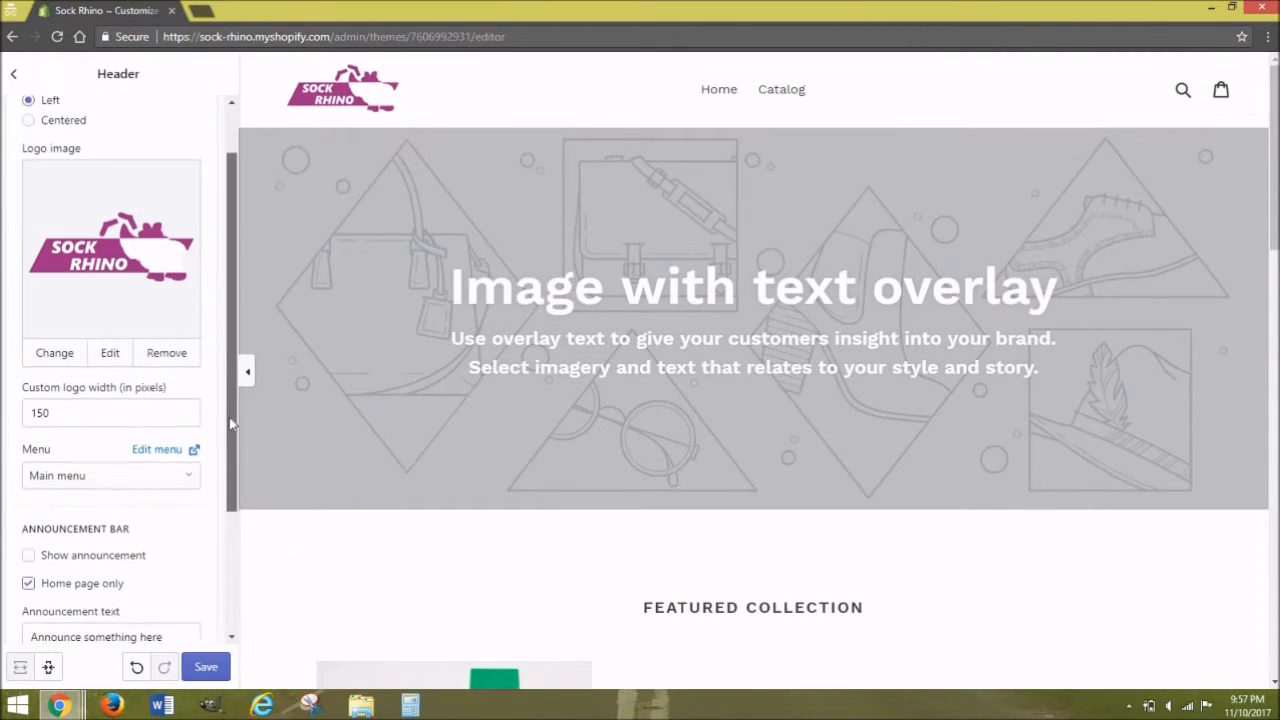
left_click(200, 667)
left_click(14, 73)
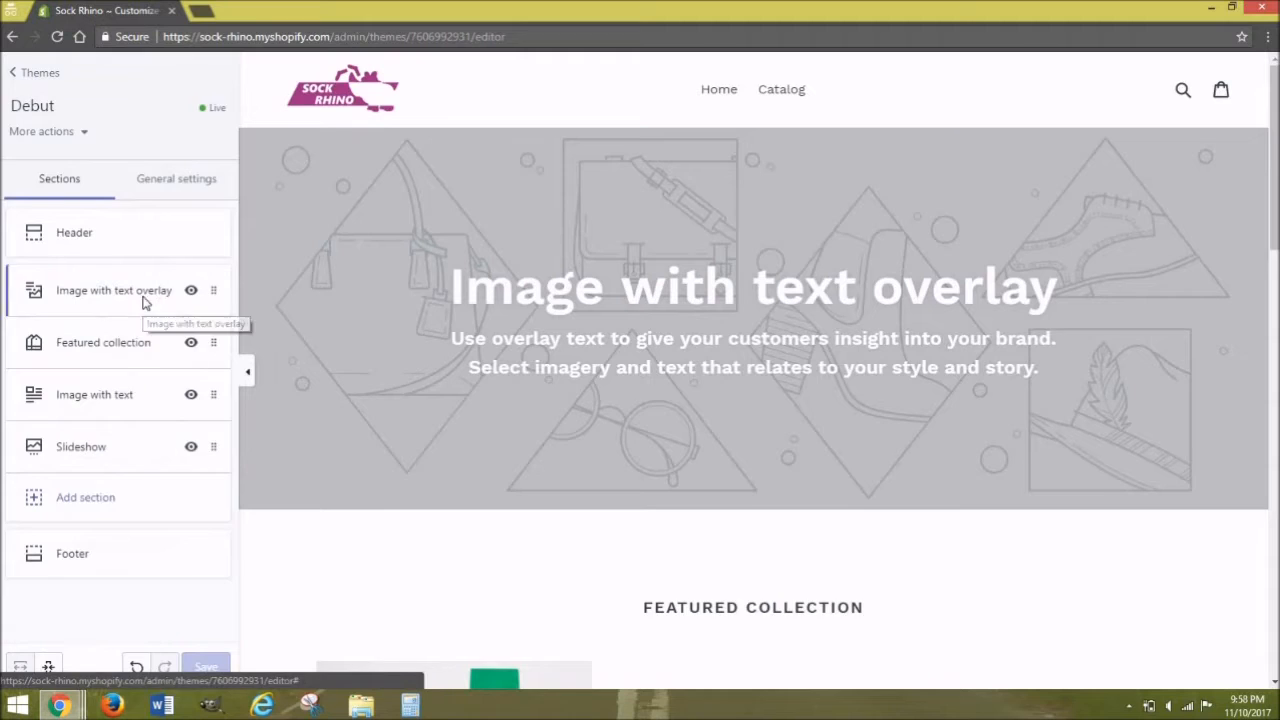
Step: Give the overlay banner the dinosaur socks photo, heading 'Colorful Dinosaur Socks', and Large text
left_click(140, 289)
left_click(128, 229)
double_click(185, 175)
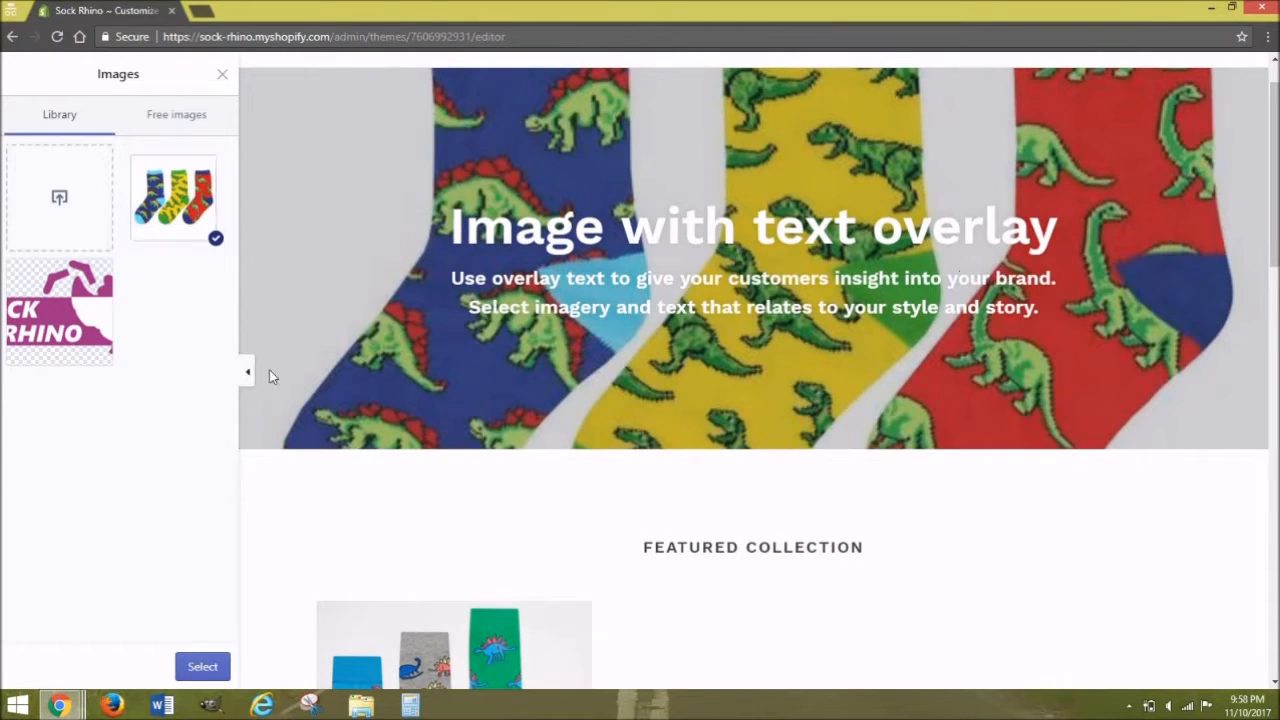
left_click(200, 666)
left_click_drag(150, 471, 3, 450)
type("Colorful Dinosaur Socks")
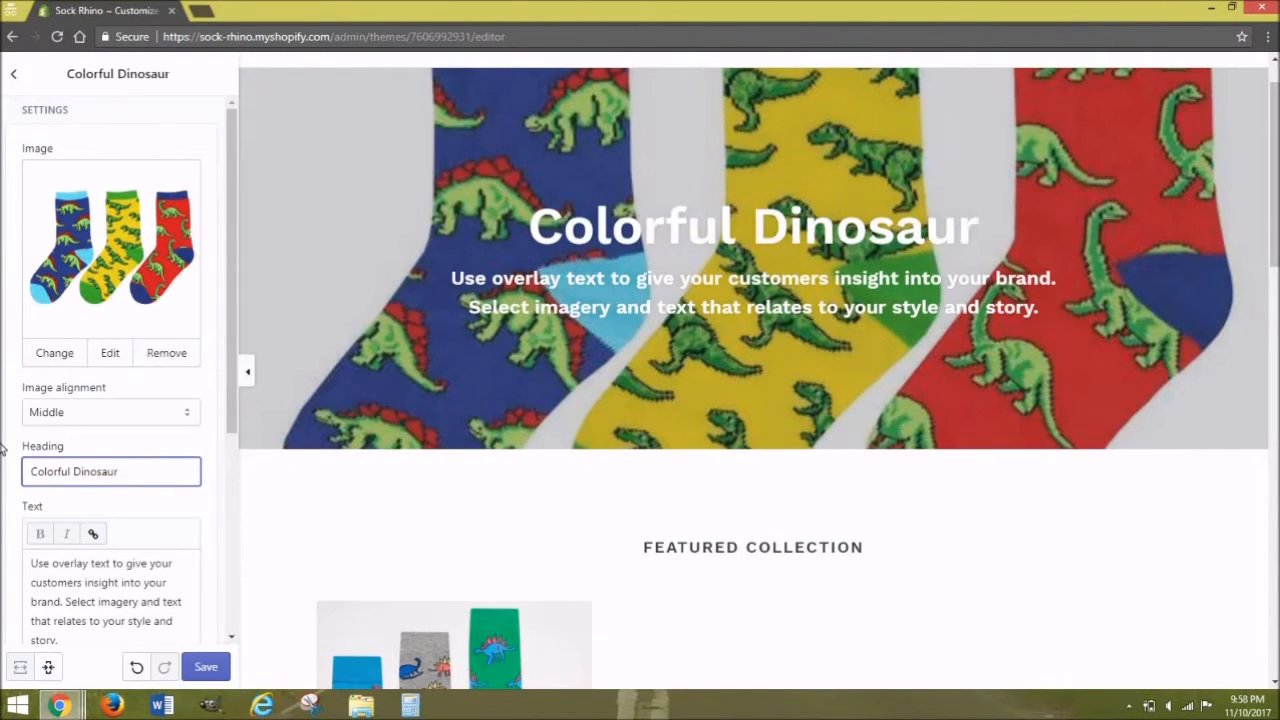
scroll(220, 430, "down", 1)
left_click_drag(229, 484, 229, 584)
left_click(160, 511)
left_click(151, 535)
left_click(150, 512)
left_click(148, 549)
left_click(205, 668)
Step: Change the banner paragraph to 'Description', save, and return to the Themes page
scroll(120, 303, "down", 1)
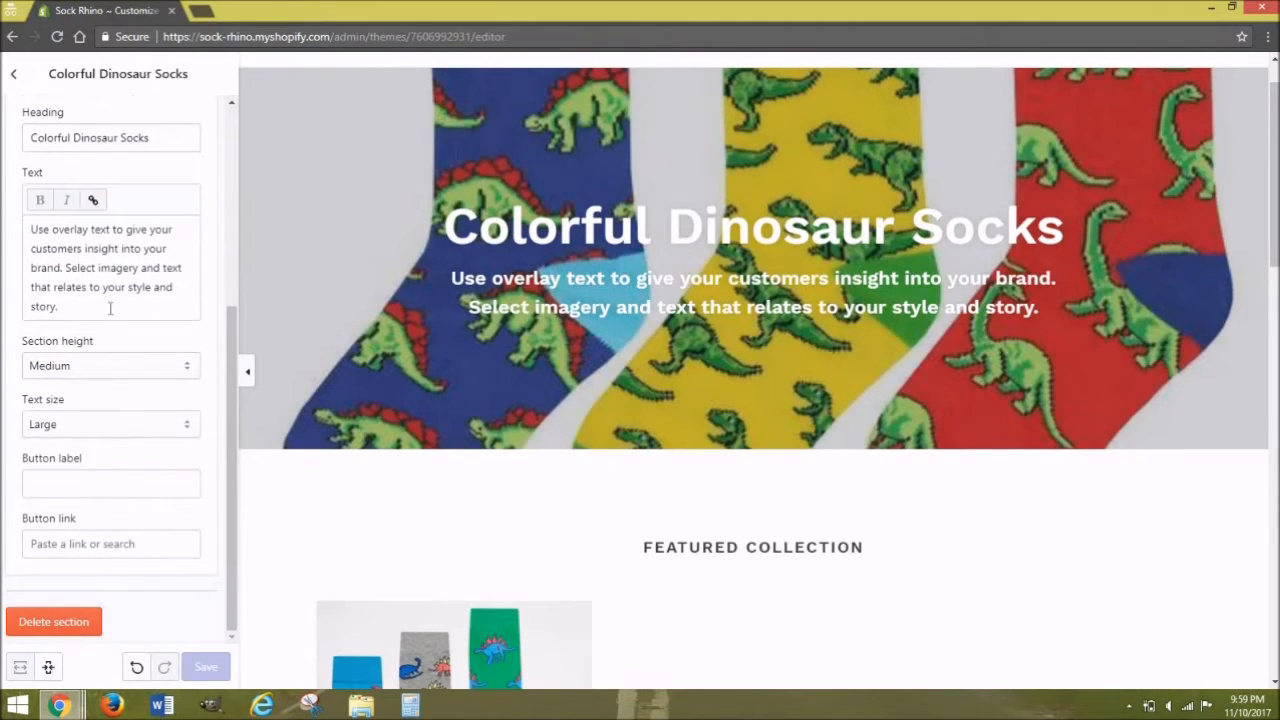
left_click(120, 303)
key("ctrl+a")
type("Description")
left_click(140, 668)
left_click(164, 667)
left_click(200, 668)
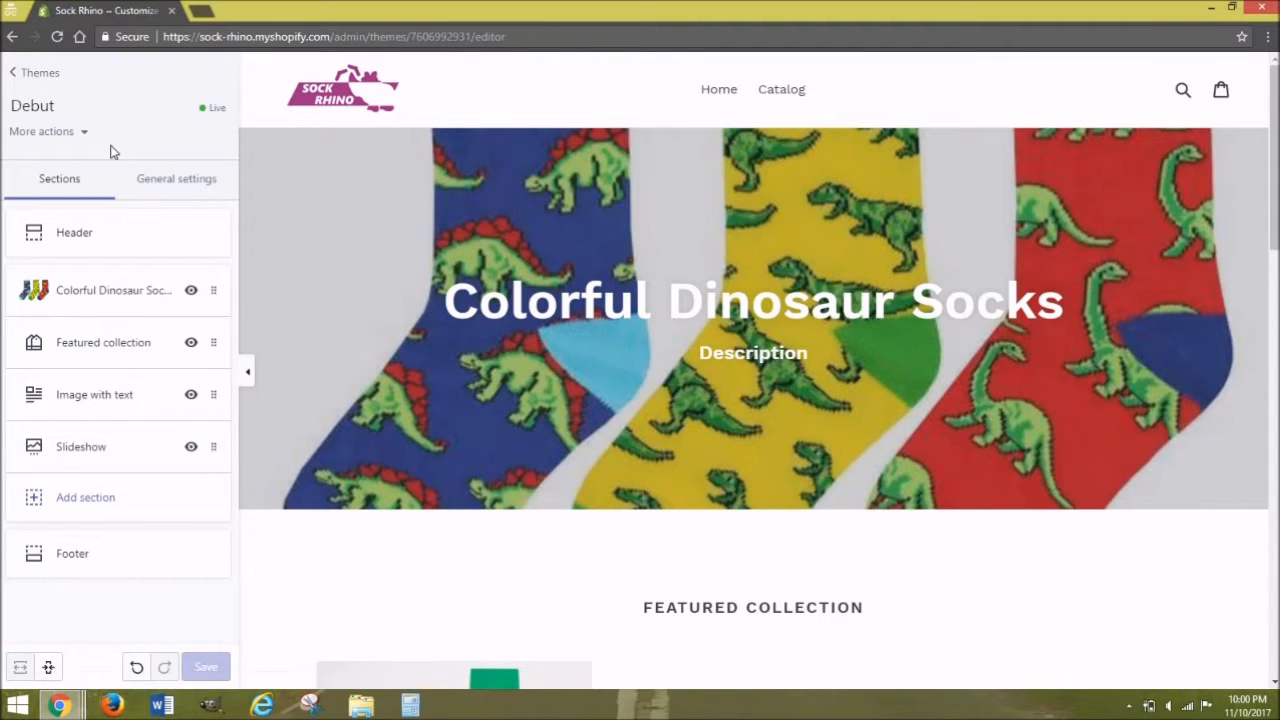
left_click(43, 80)
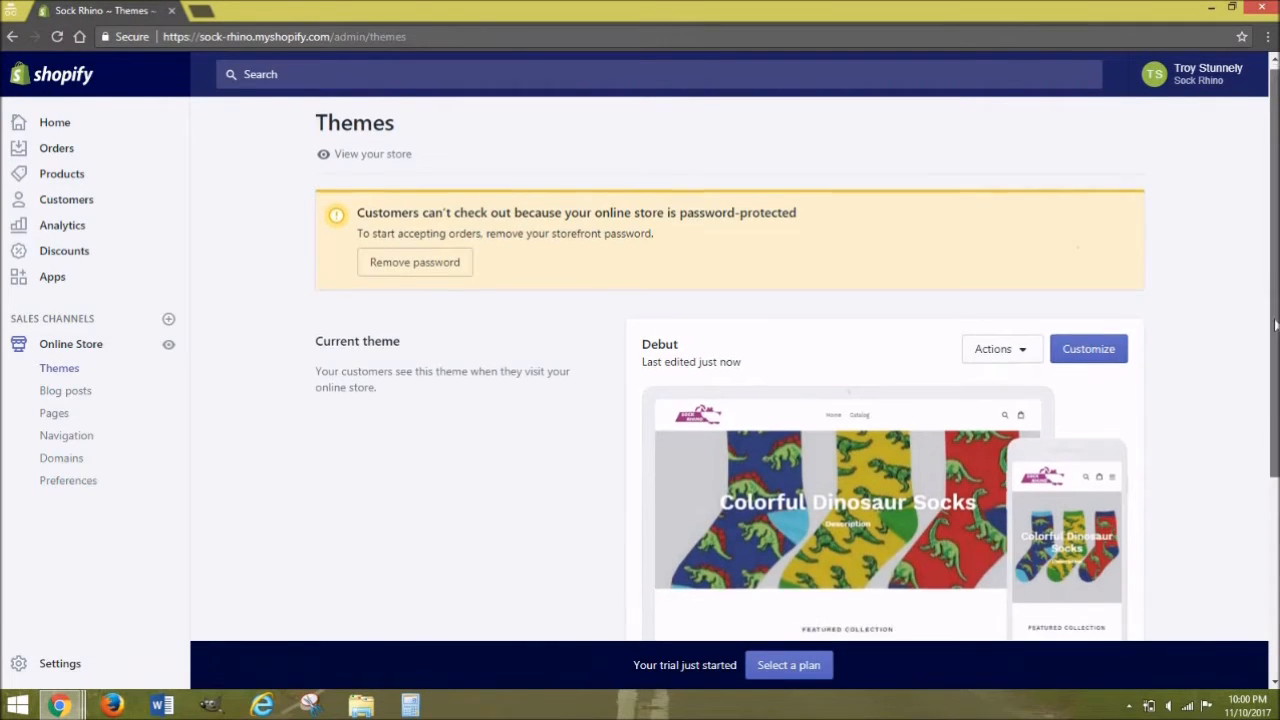
Step: Open the Shopify Theme Store in a new tab and start a theme search
scroll(1275, 320, "down", 3)
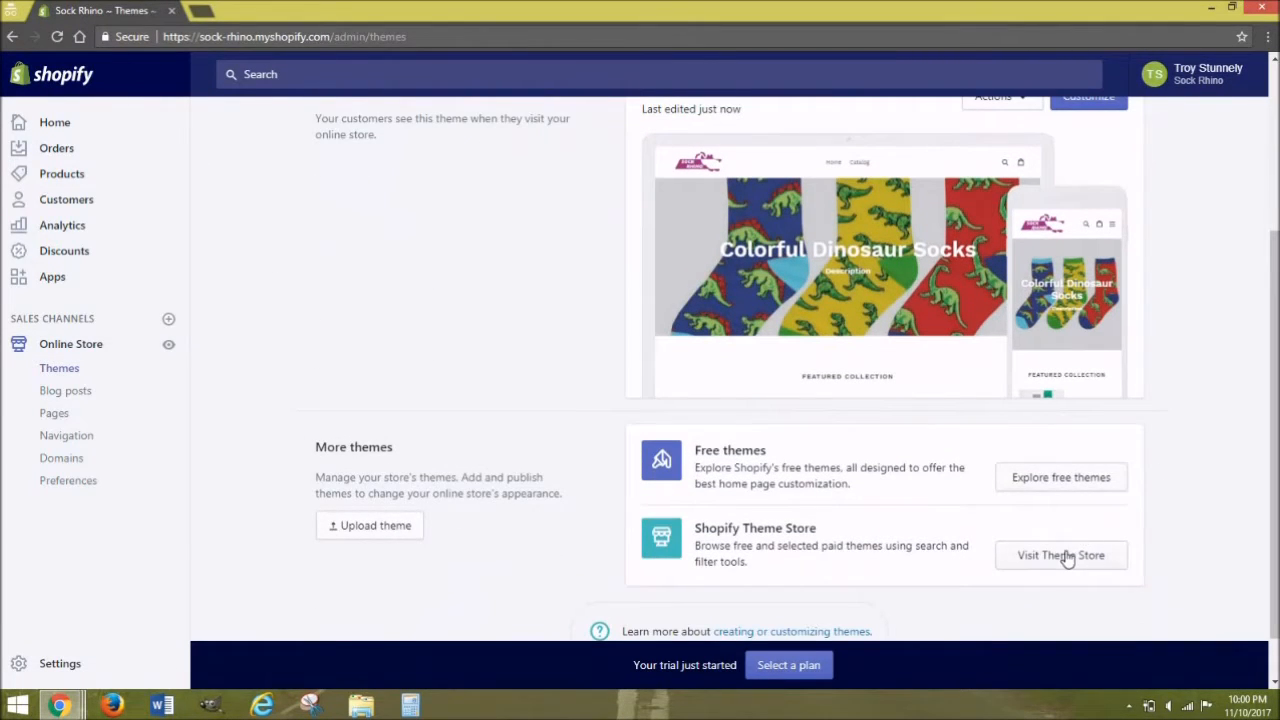
left_click(1062, 555)
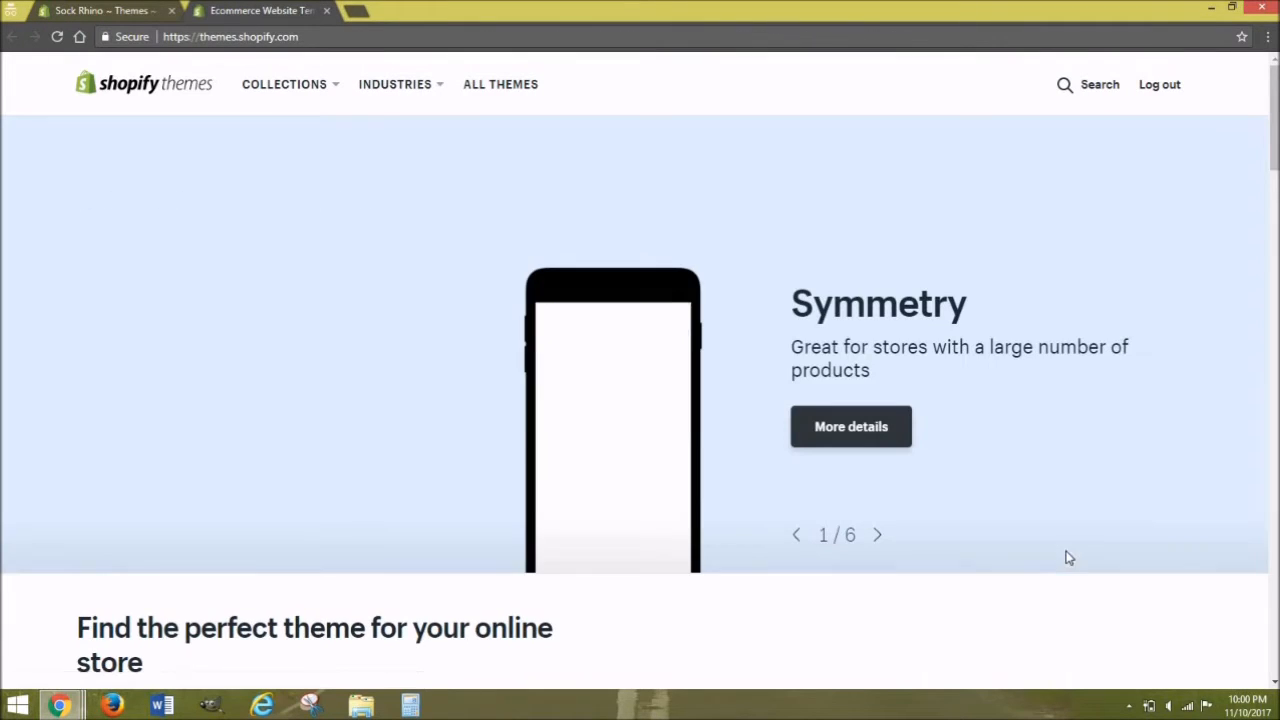
mouse_move(1274, 118)
left_mouse_down()
mouse_move(1258, 368)
mouse_move(1268, 632)
mouse_move(1270, 112)
left_mouse_up()
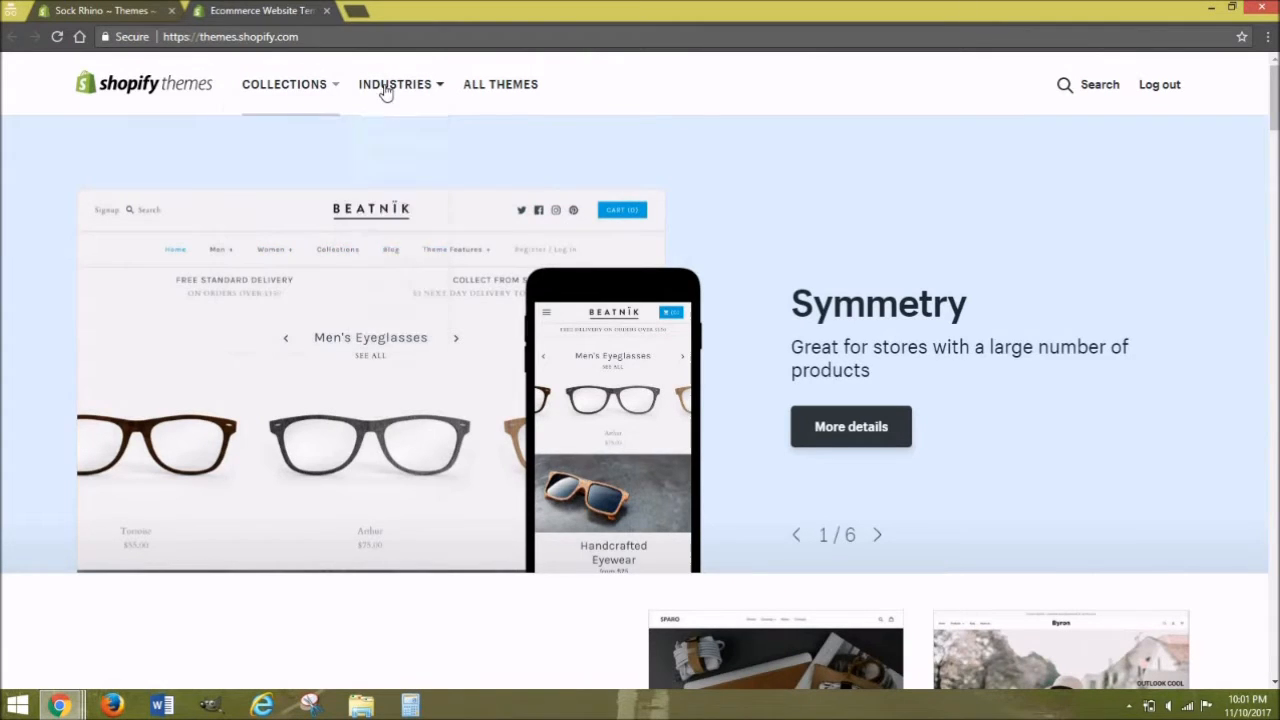
mouse_move(437, 100)
left_click(1096, 90)
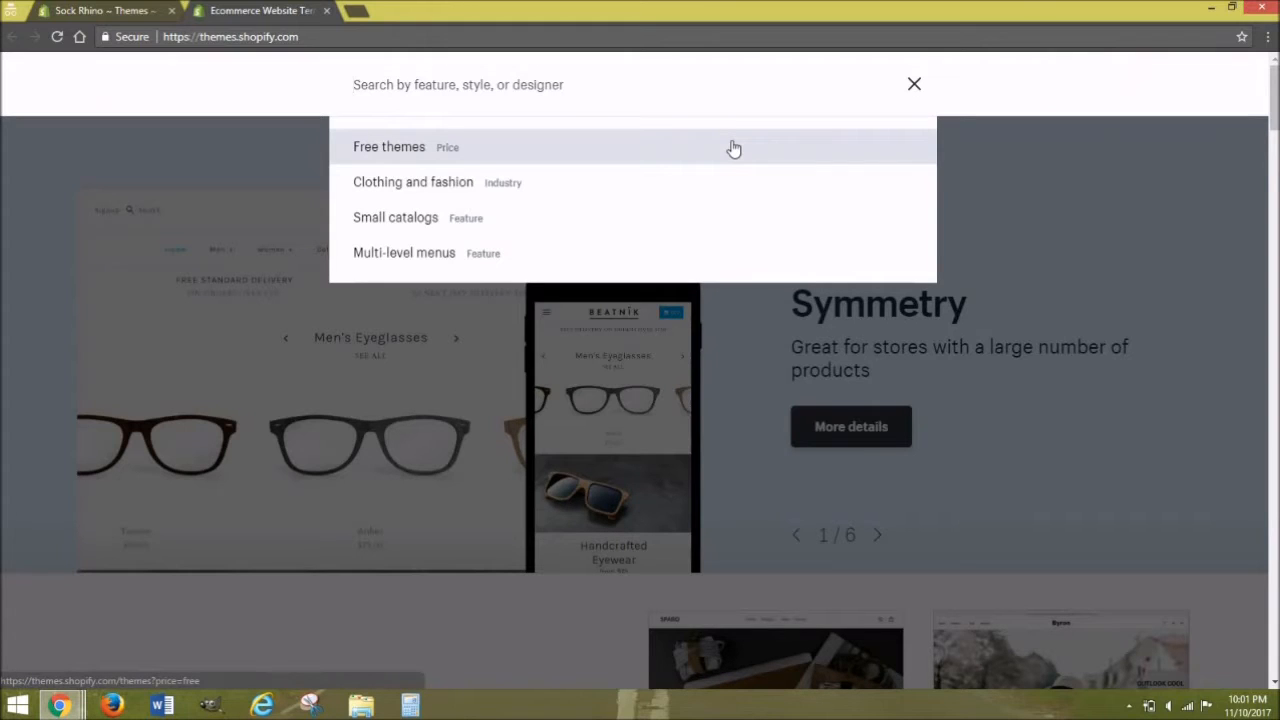
Step: Search for 'Venture' and open the free Venture theme's details page
type("Ven")
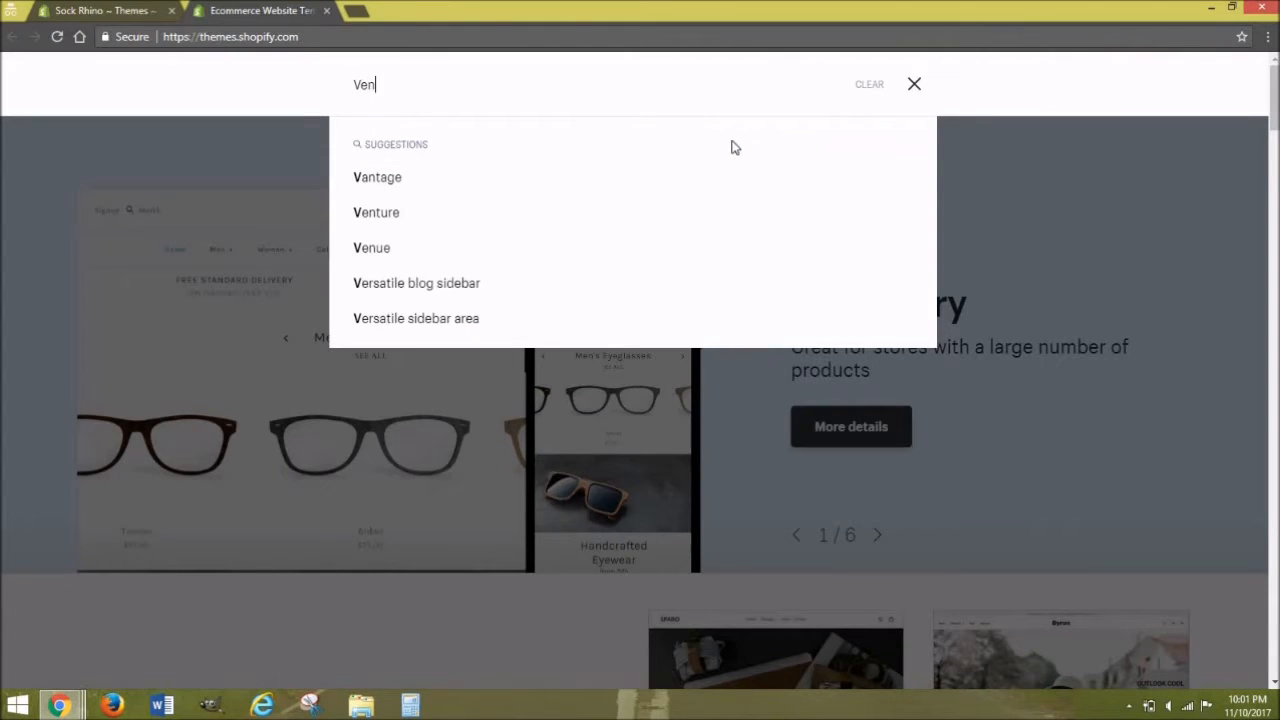
type("tur")
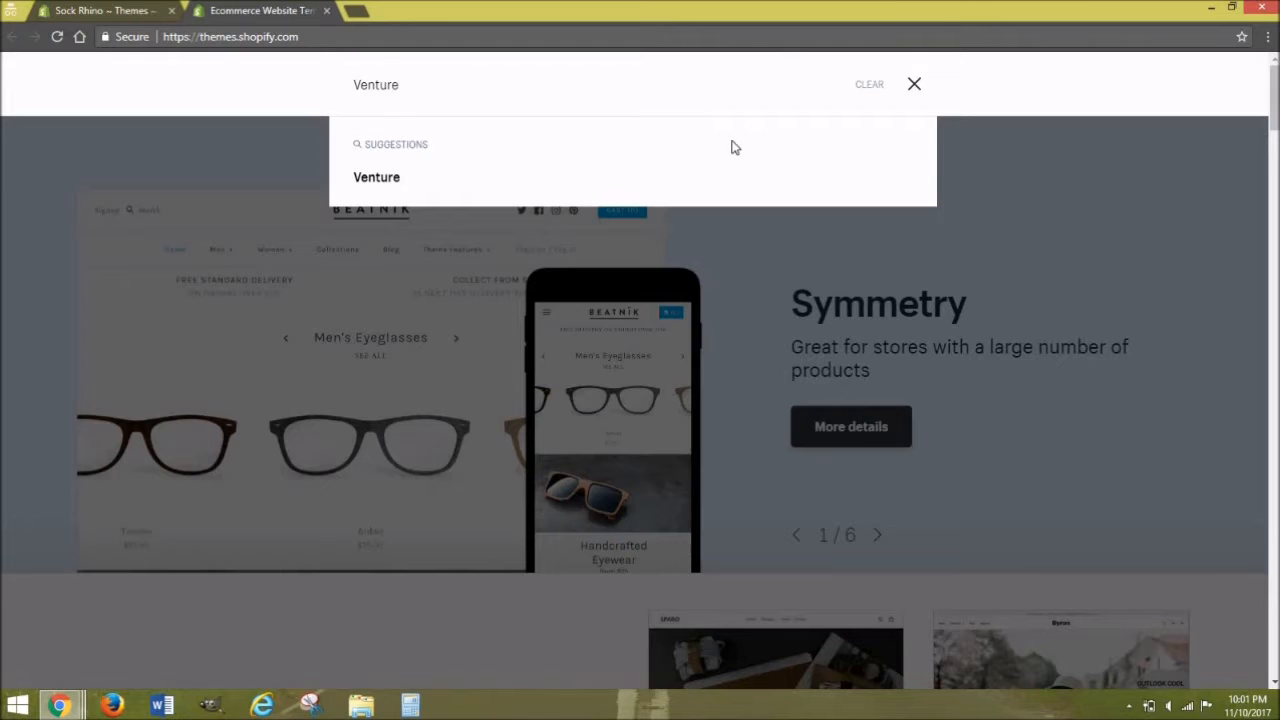
type("e")
left_click(397, 192)
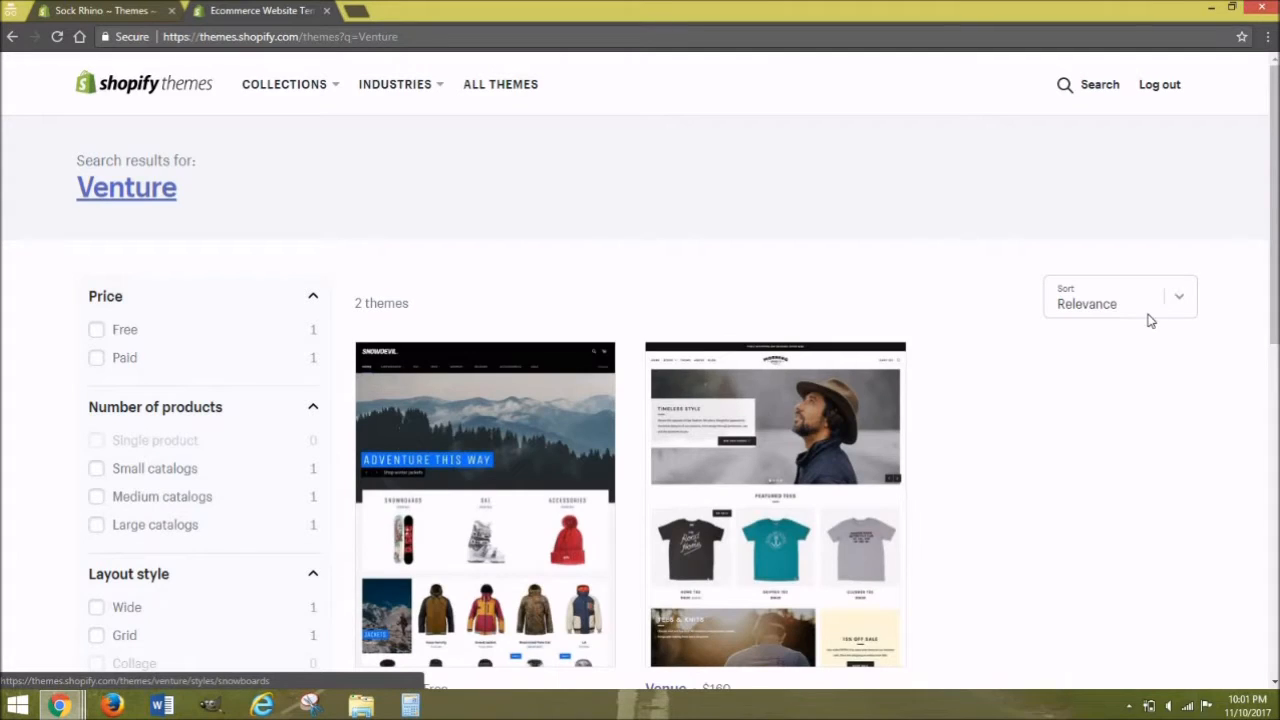
scroll(397, 485, "down", 2)
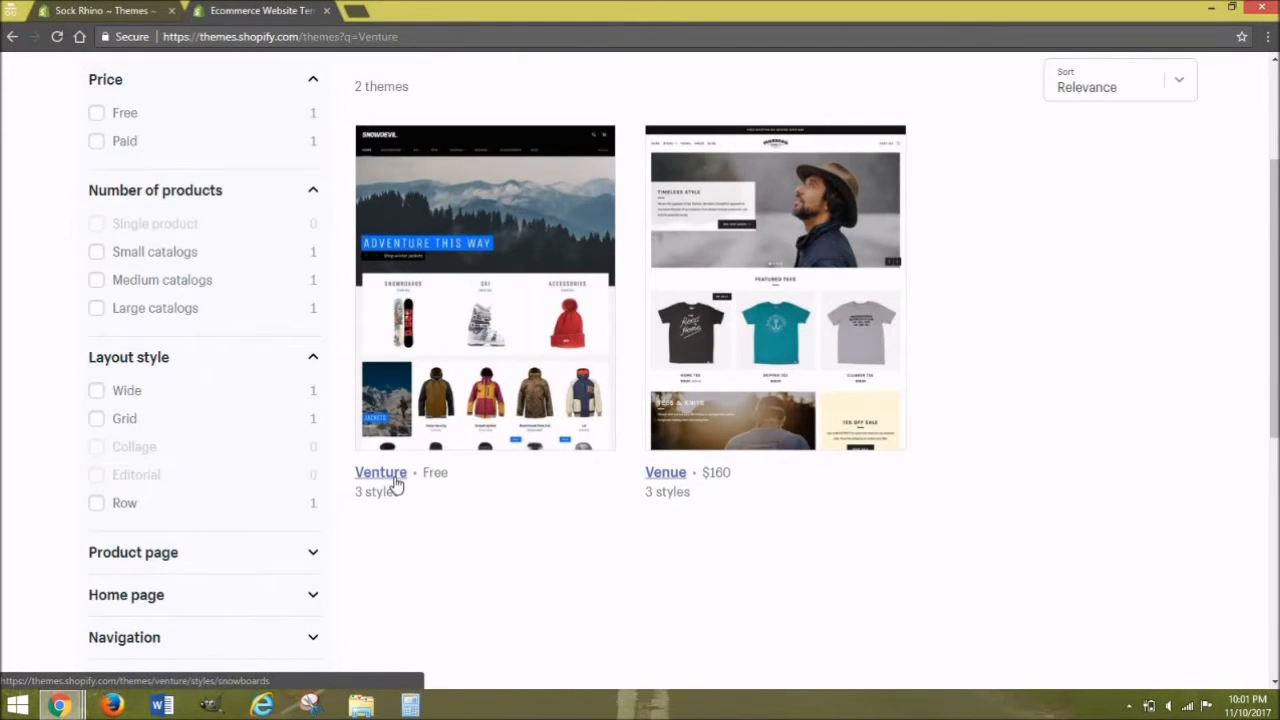
left_click(396, 483)
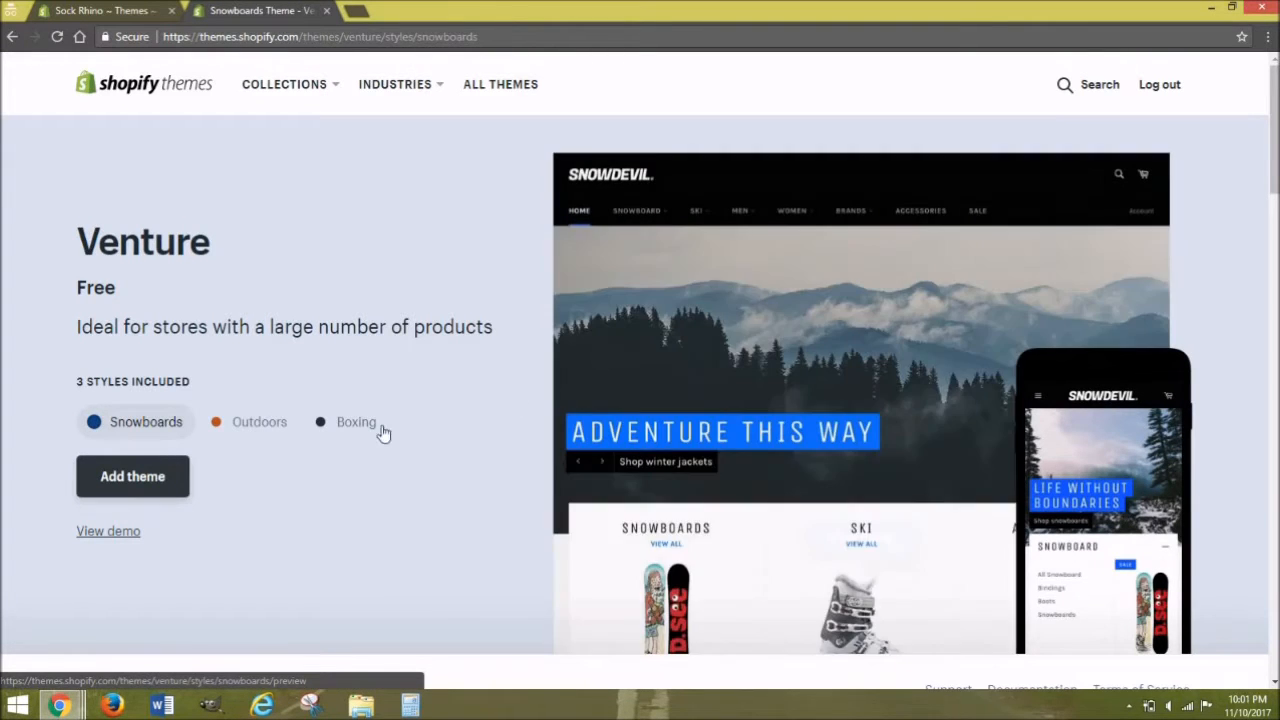
mouse_move(1273, 173)
left_mouse_down()
mouse_move(1274, 448)
mouse_move(1273, 172)
left_mouse_up()
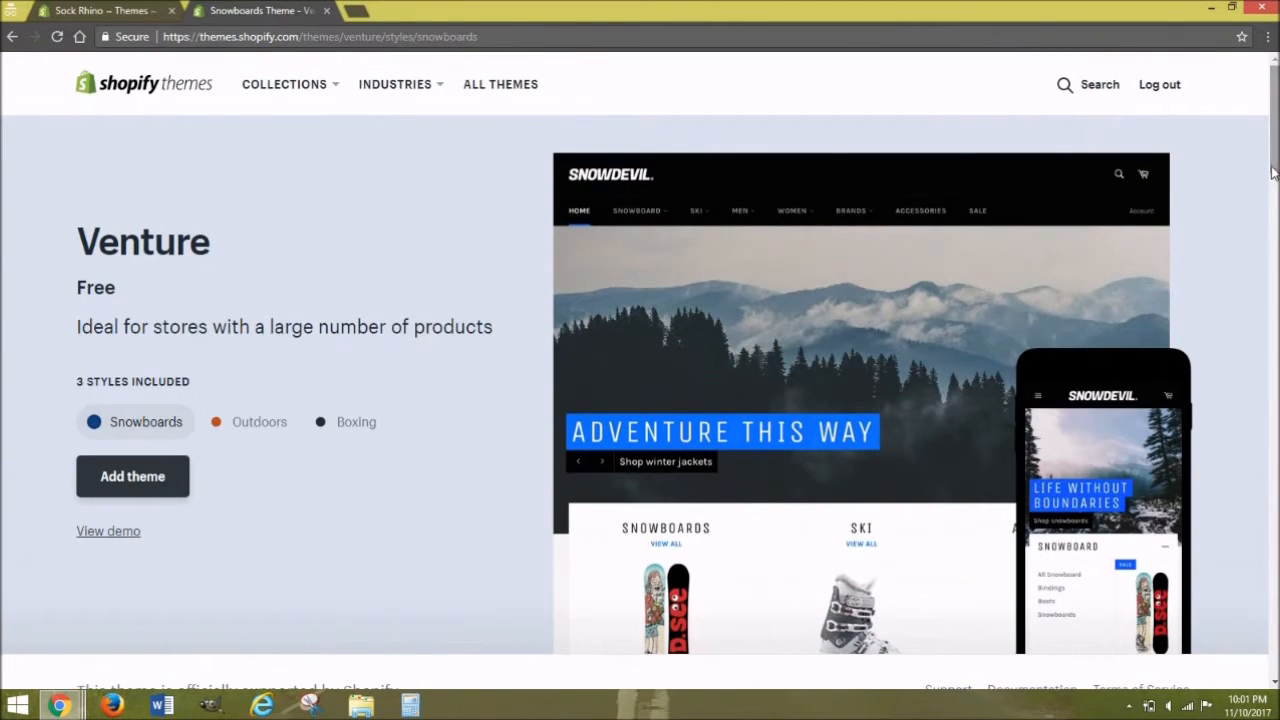
Step: Add the Venture theme from the Theme Store, publish it, and return to the Themes page
left_click(168, 477)
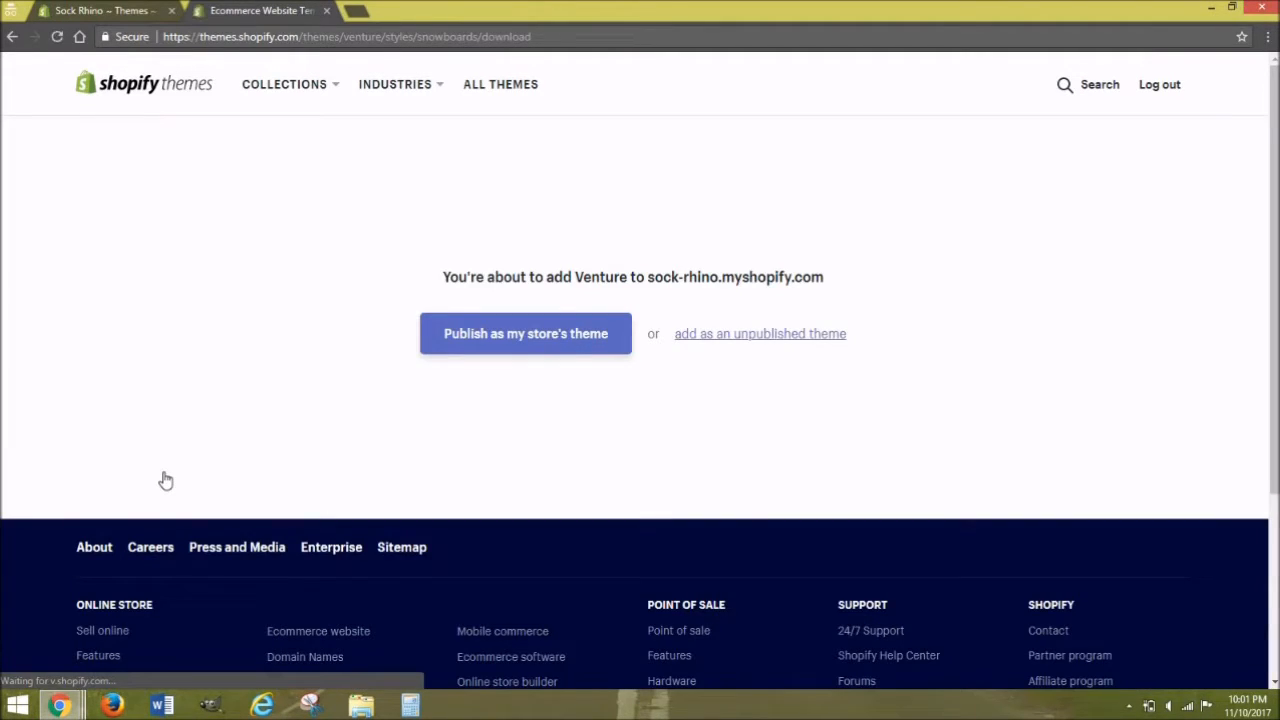
left_click(460, 349)
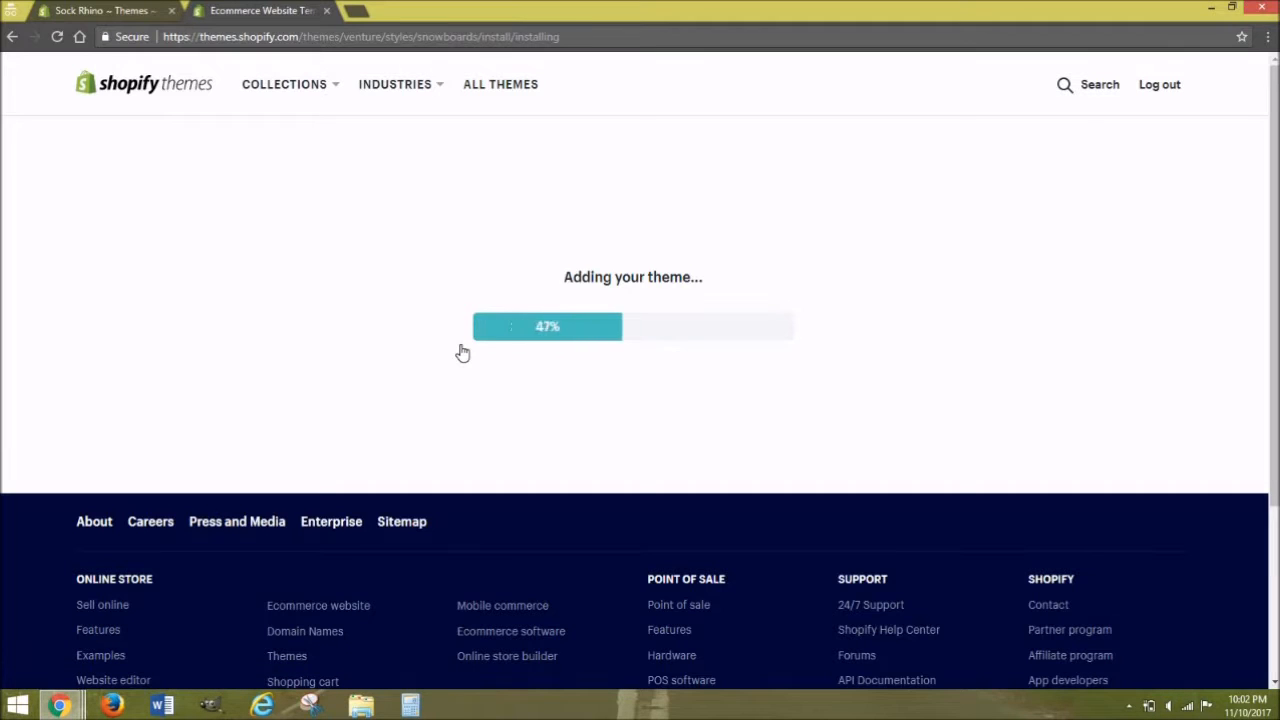
left_click(621, 352)
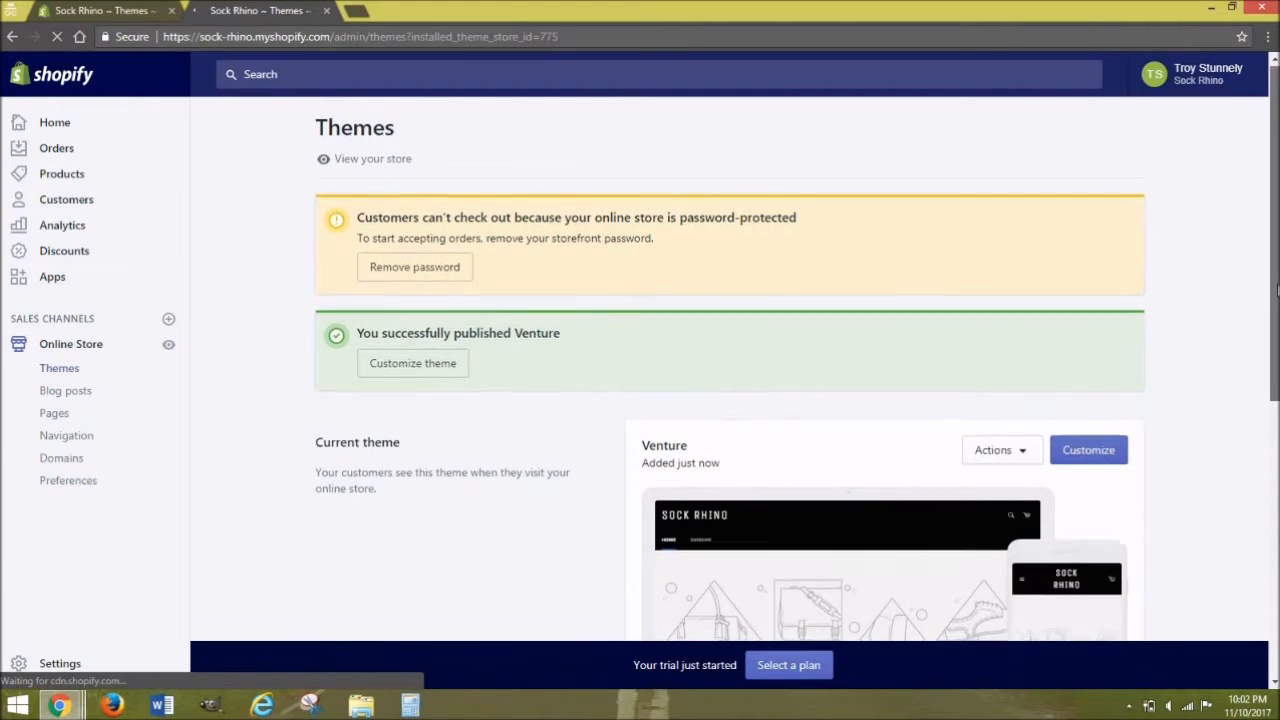
scroll(1137, 388, "down", 2)
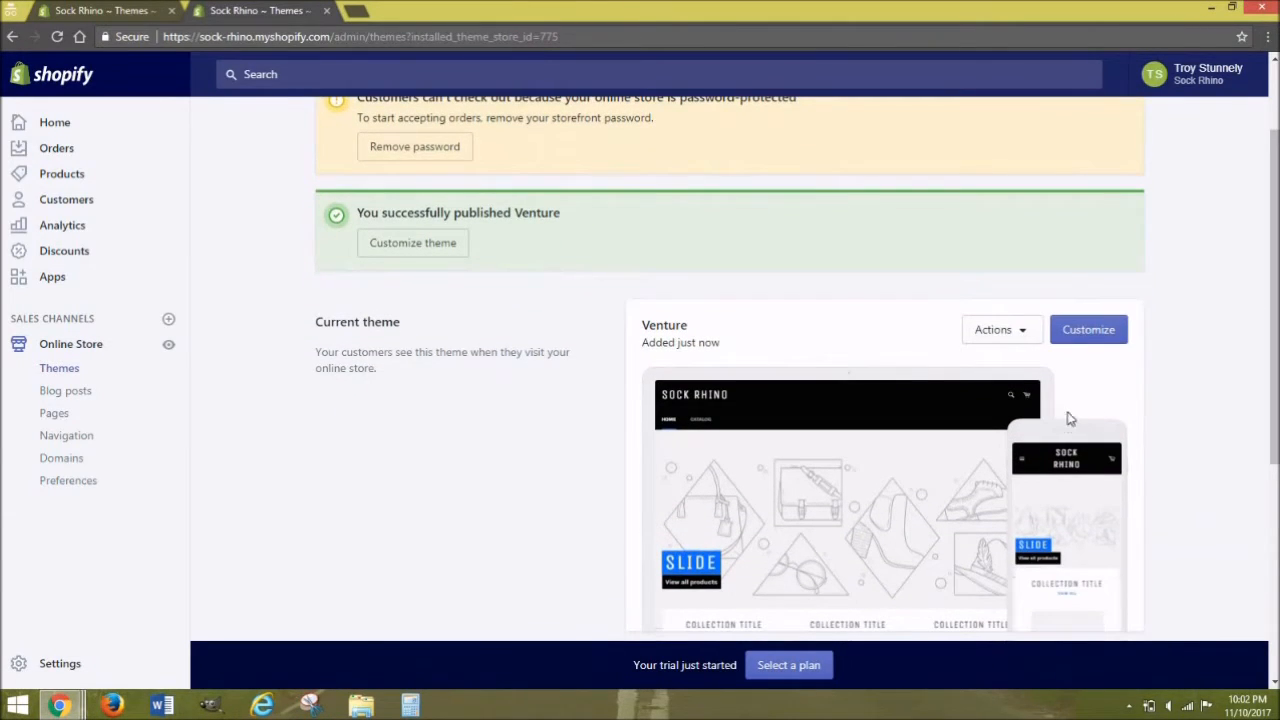
Step: Open the Venture theme editor and scroll through its storefront preview
left_click(1092, 331)
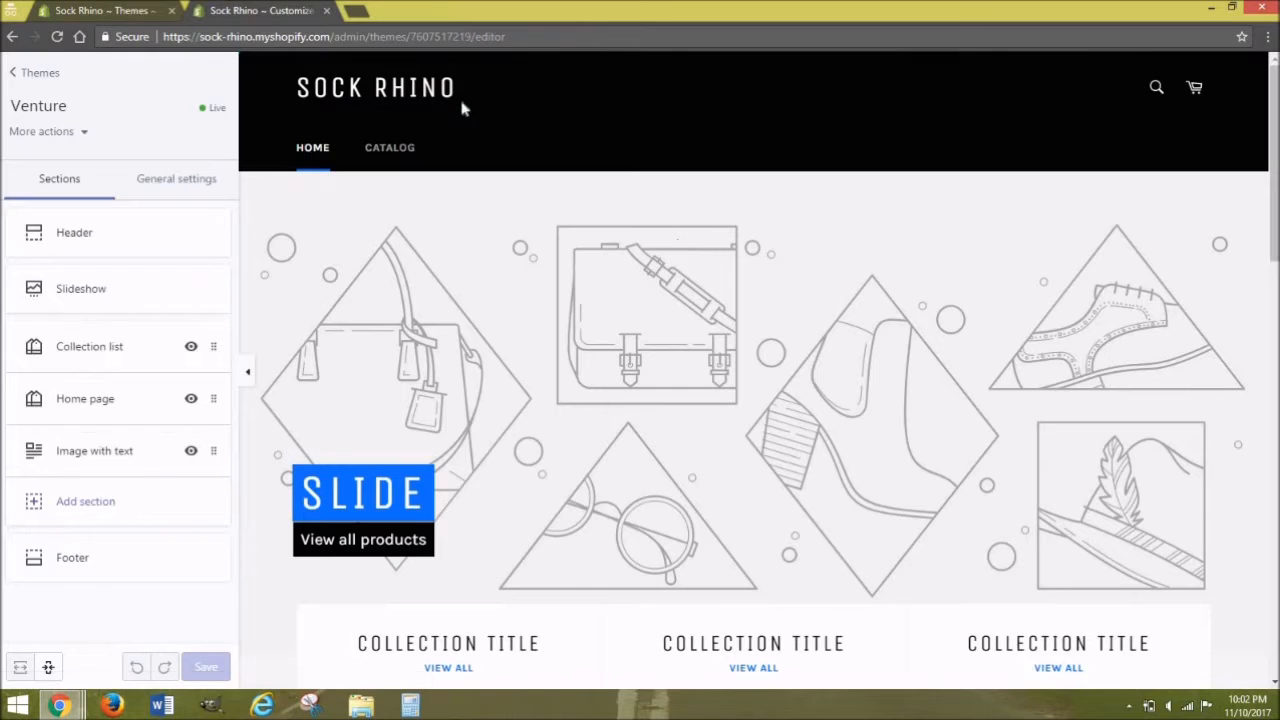
left_click_drag(1268, 233, 1275, 399)
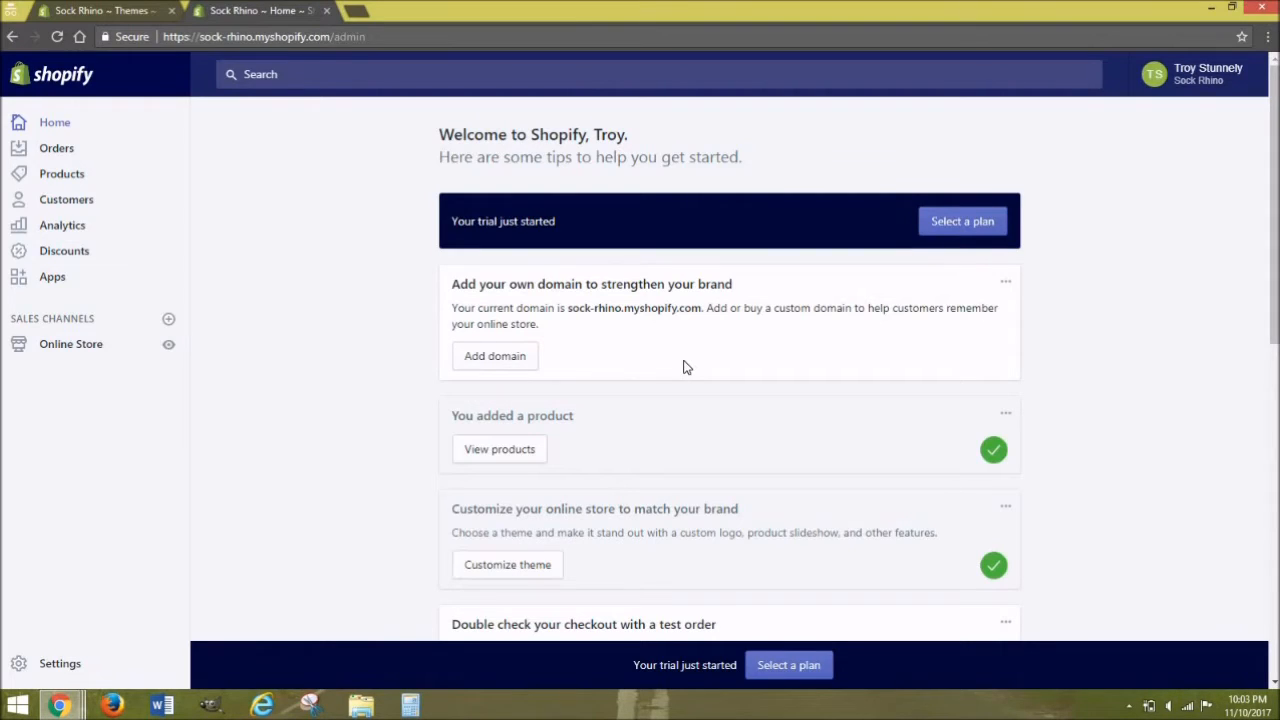
Step: Search for the domain 'sockrhino' and start buying sockrhino.com at $14 USD/year
left_click(527, 362)
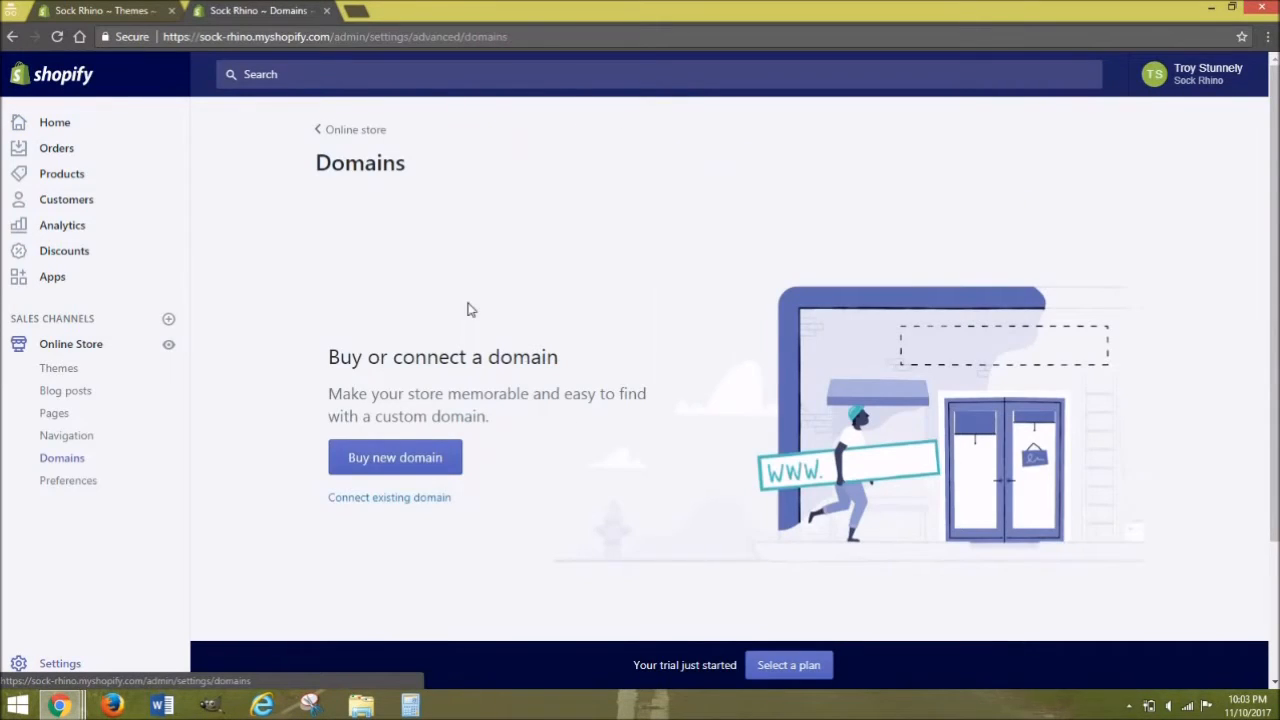
left_click(412, 466)
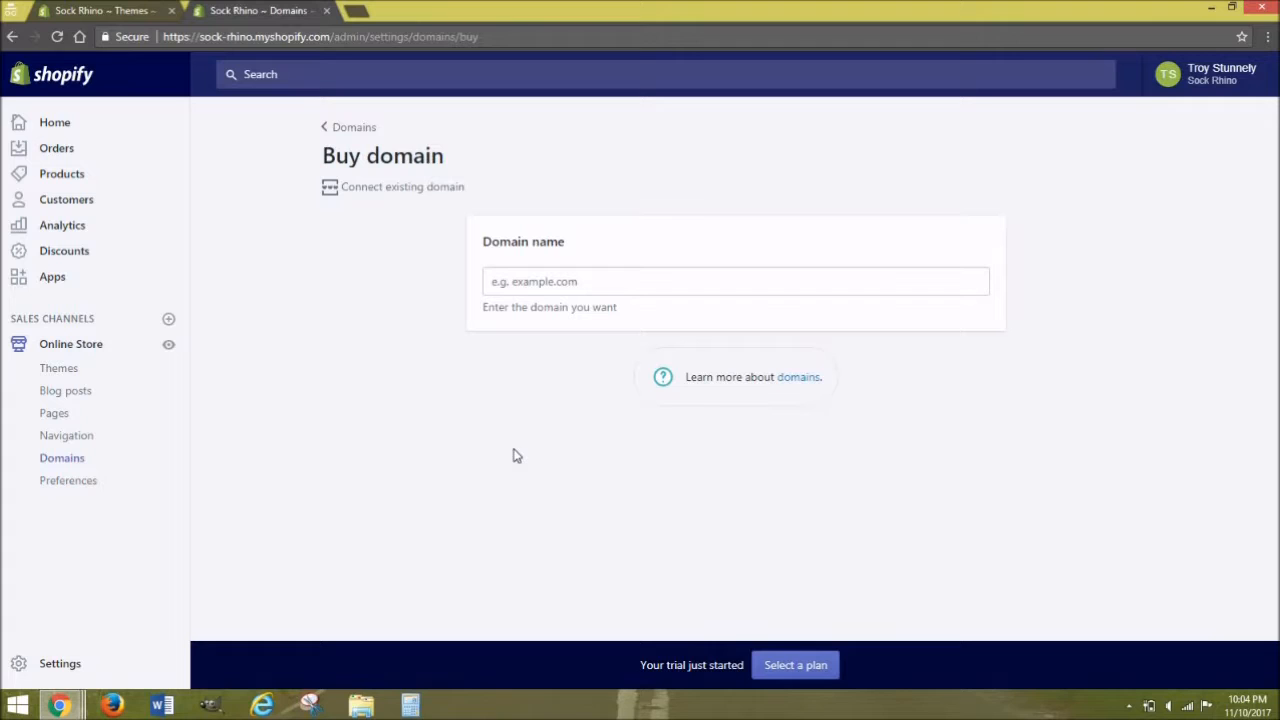
left_click(544, 276)
type("s")
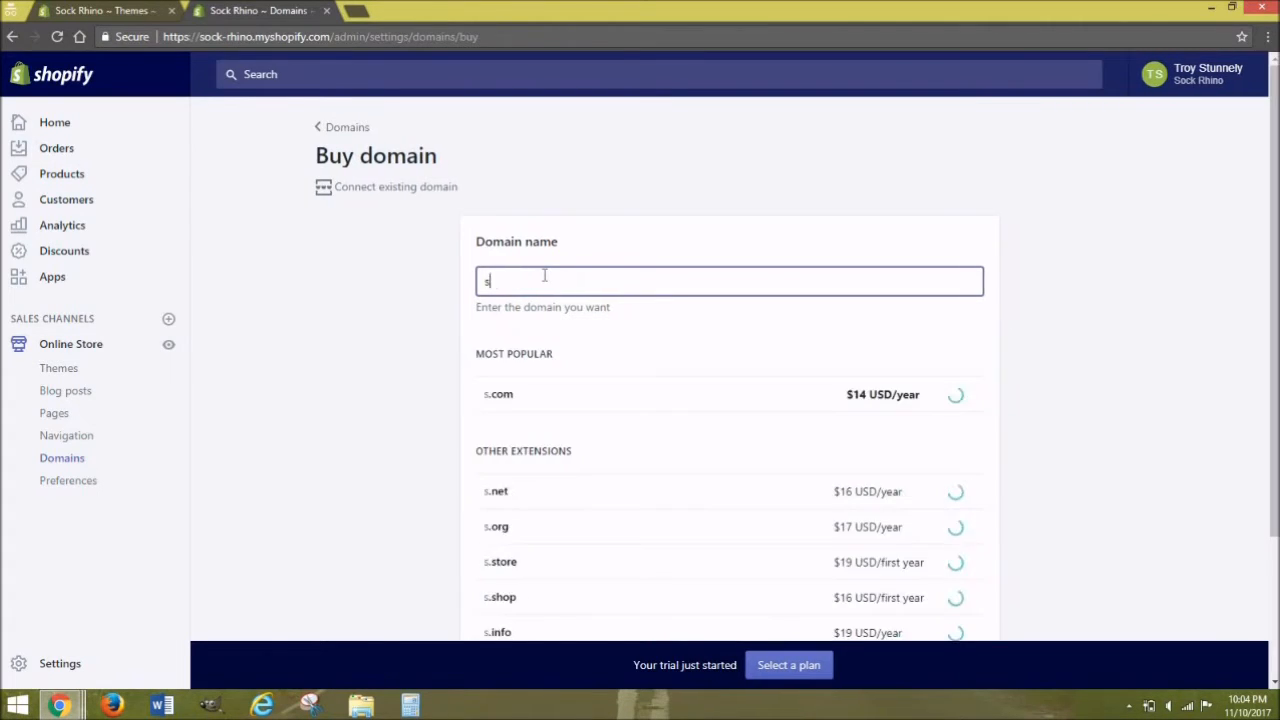
type("ockrhino")
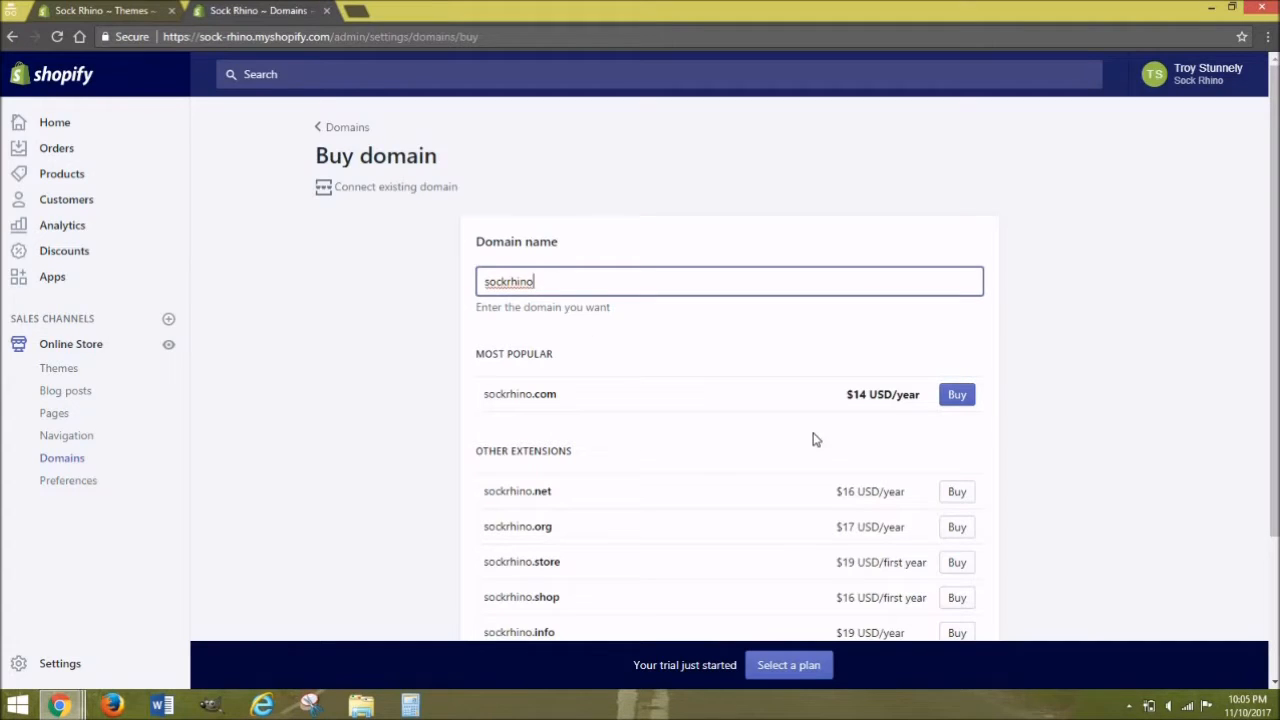
left_click(964, 403)
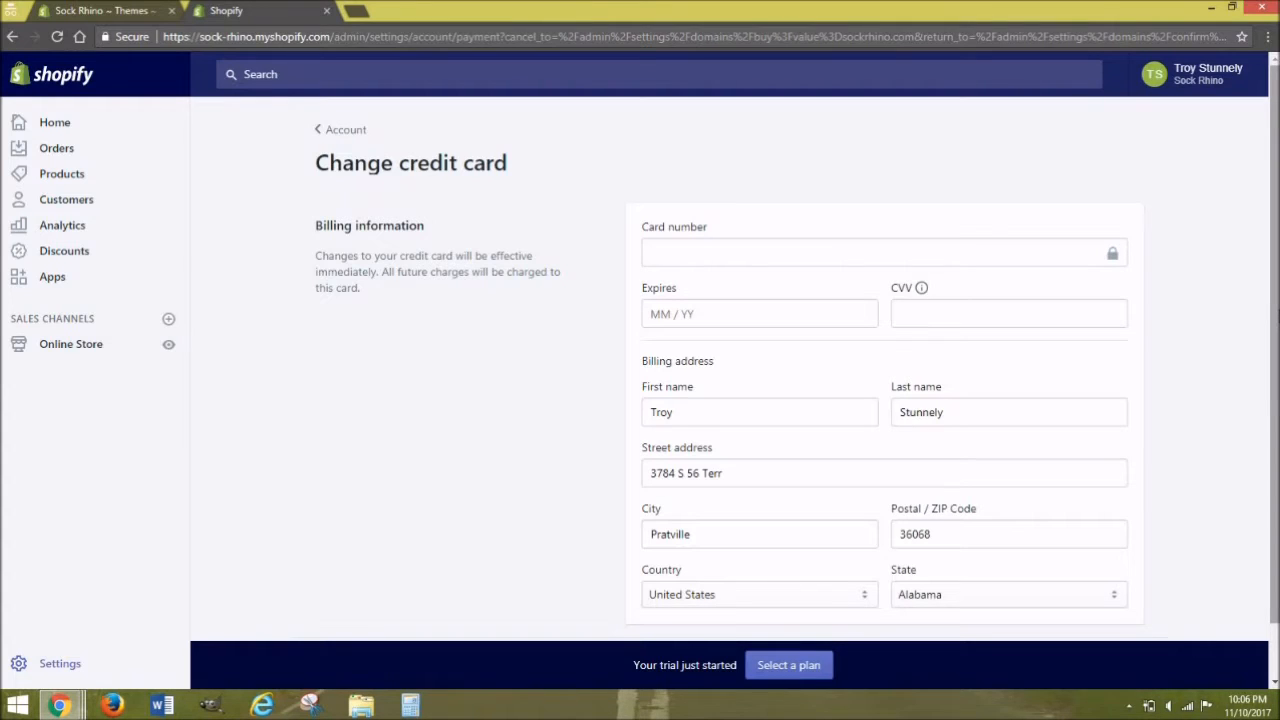
Step: Abandon the domain purchase and return to the online store's Themes page
left_click(93, 345)
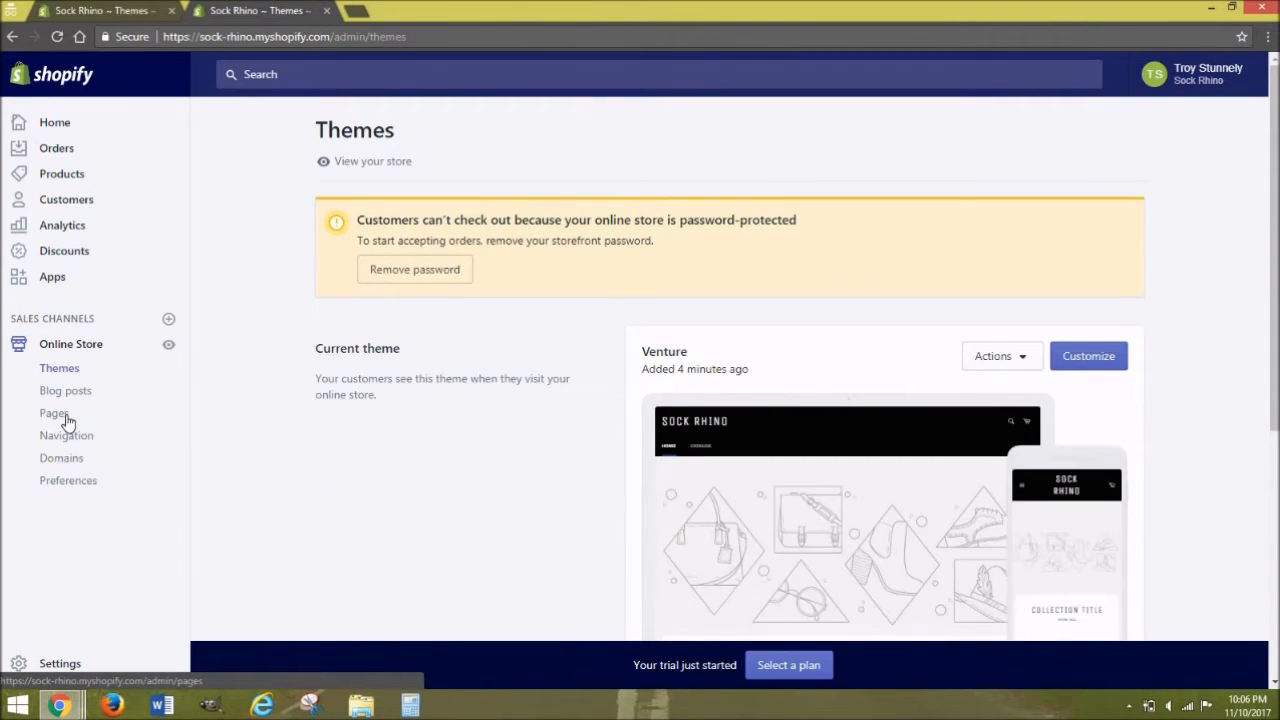
Step: Create and save a page titled 'About Us' with the content 'What is your business about?'
left_click(64, 417)
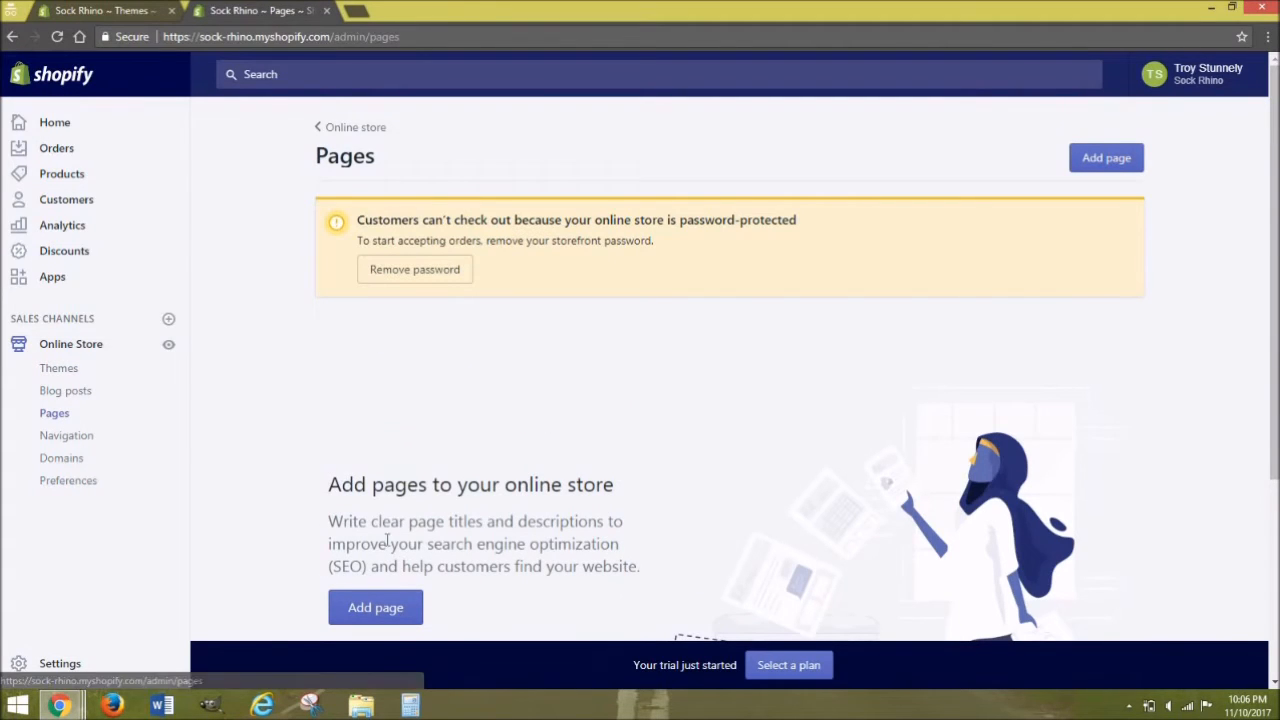
left_click(395, 610)
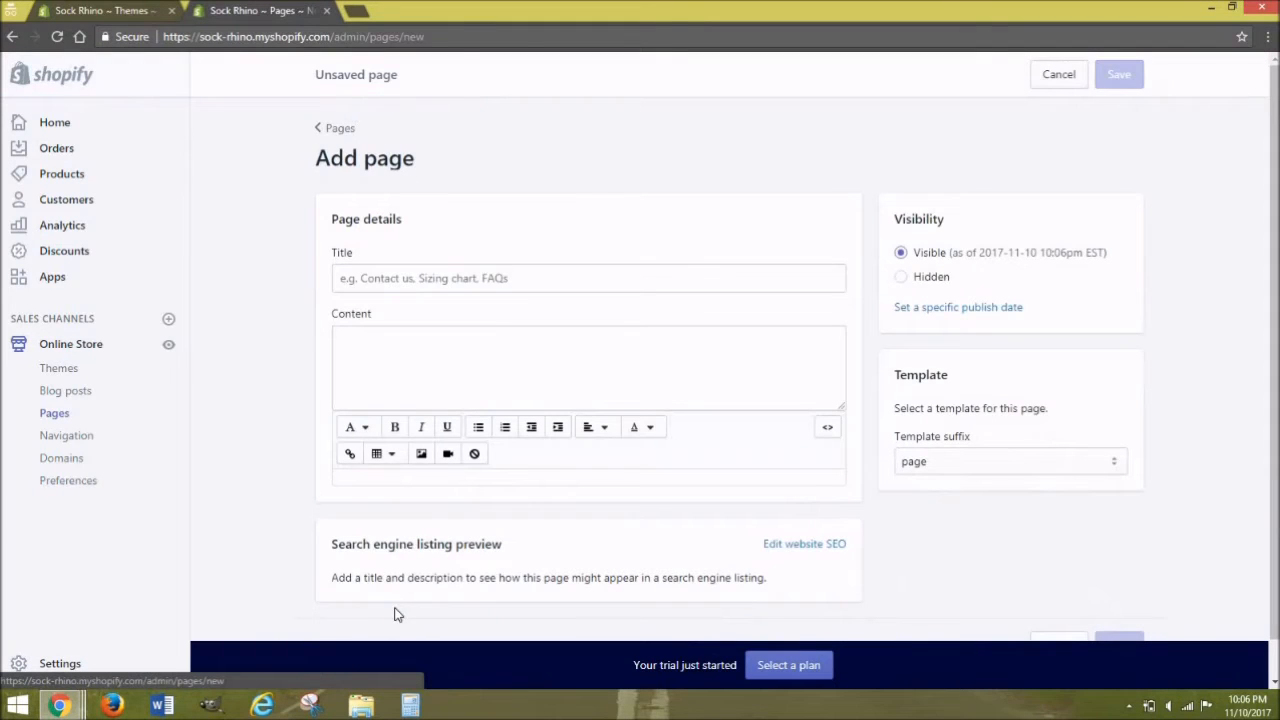
left_click(437, 286)
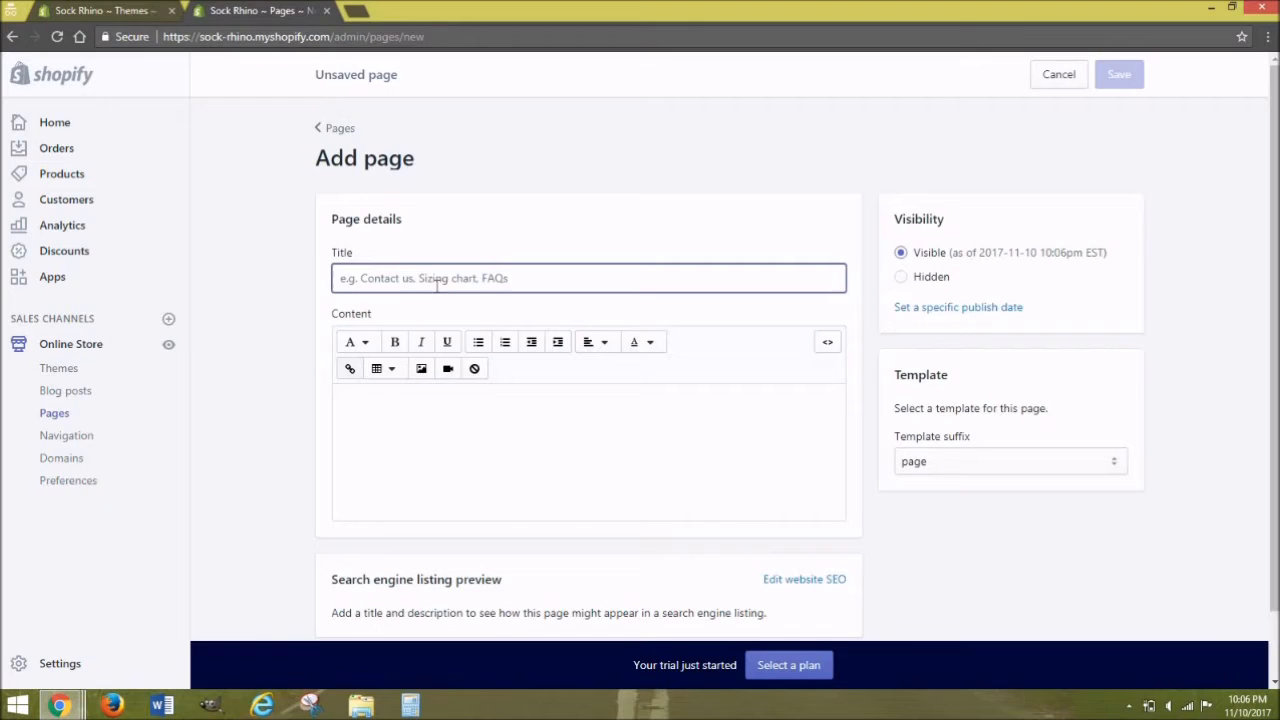
type("About Us")
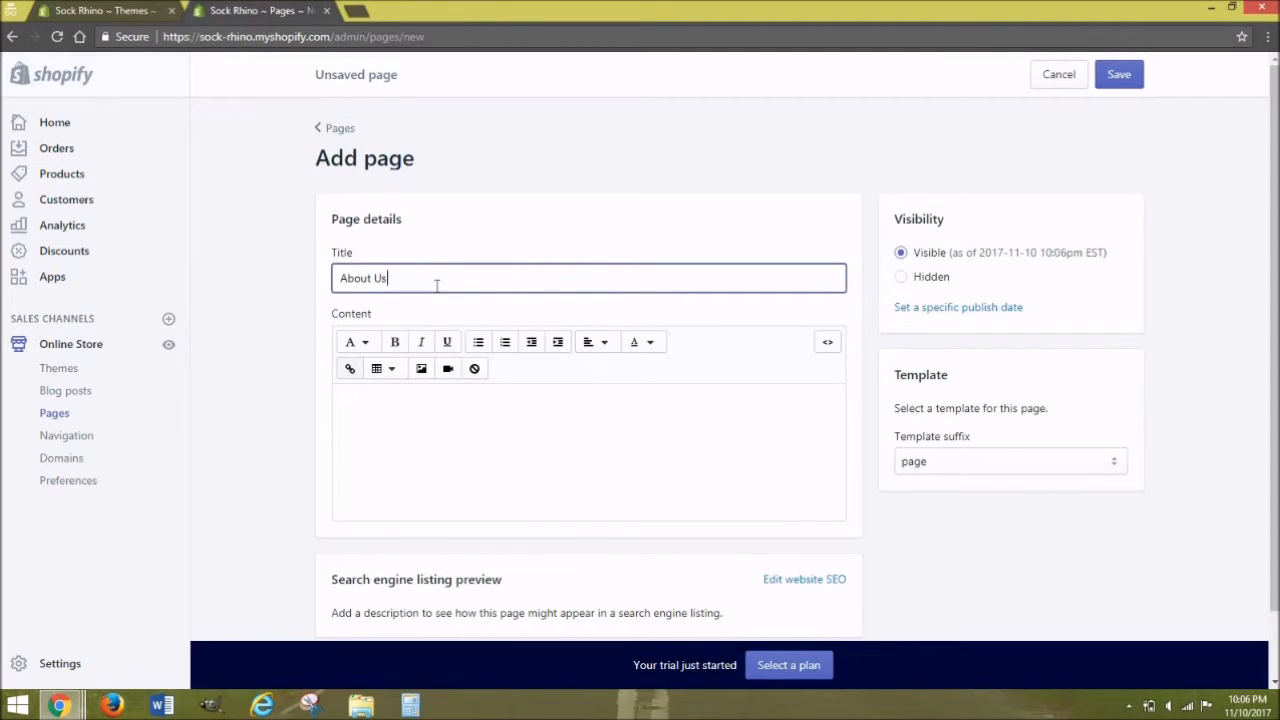
left_click(384, 415)
type("What is you")
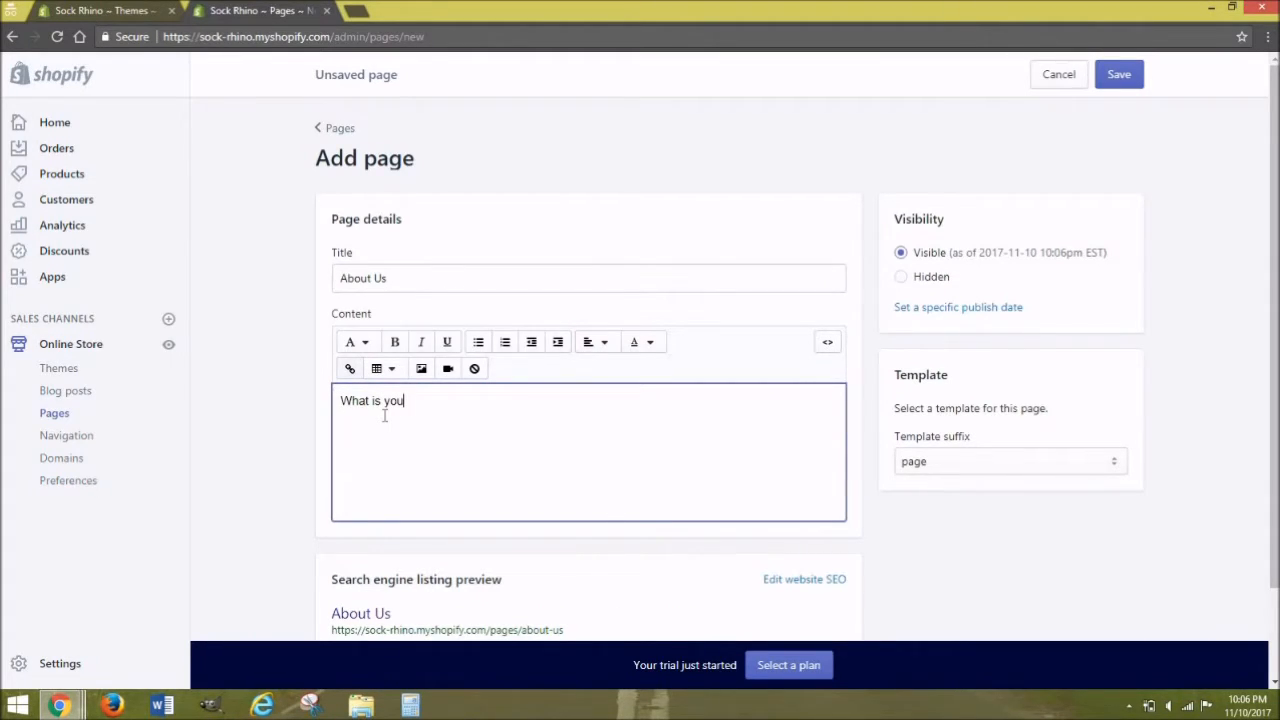
type("r business about?")
left_click_drag(1276, 276, 1257, 236)
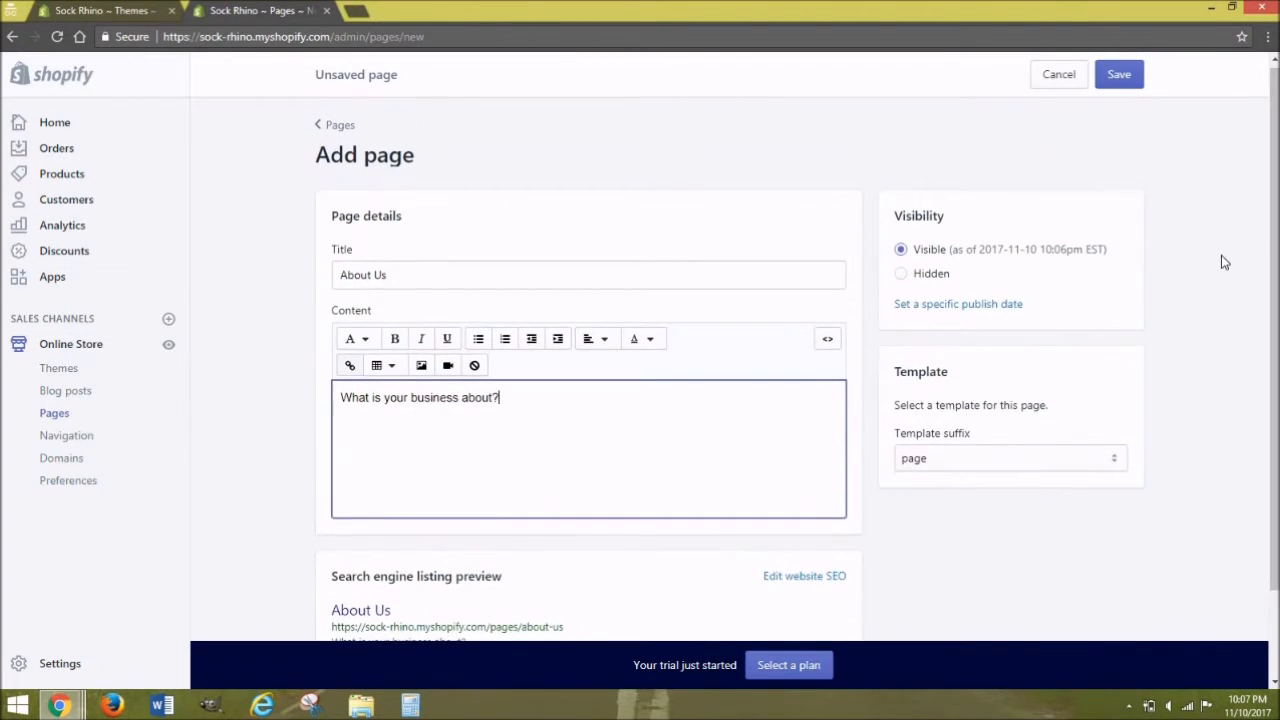
left_click(1111, 87)
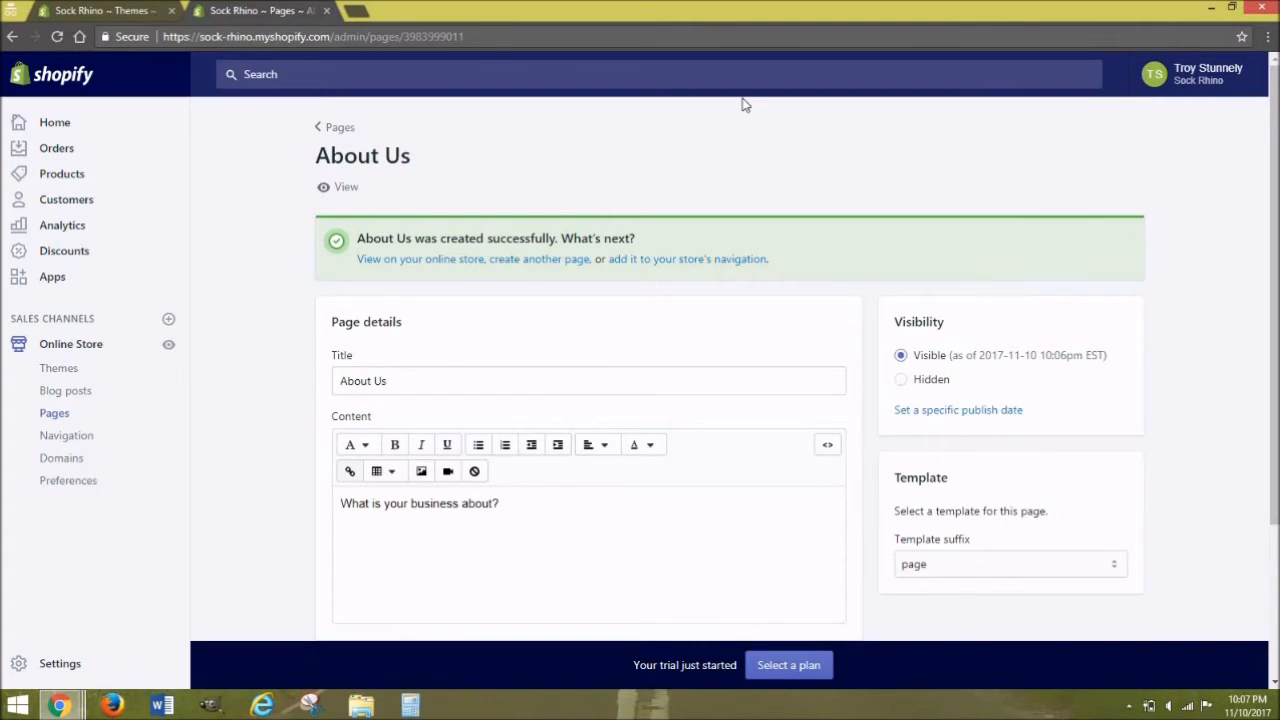
left_click(80, 448)
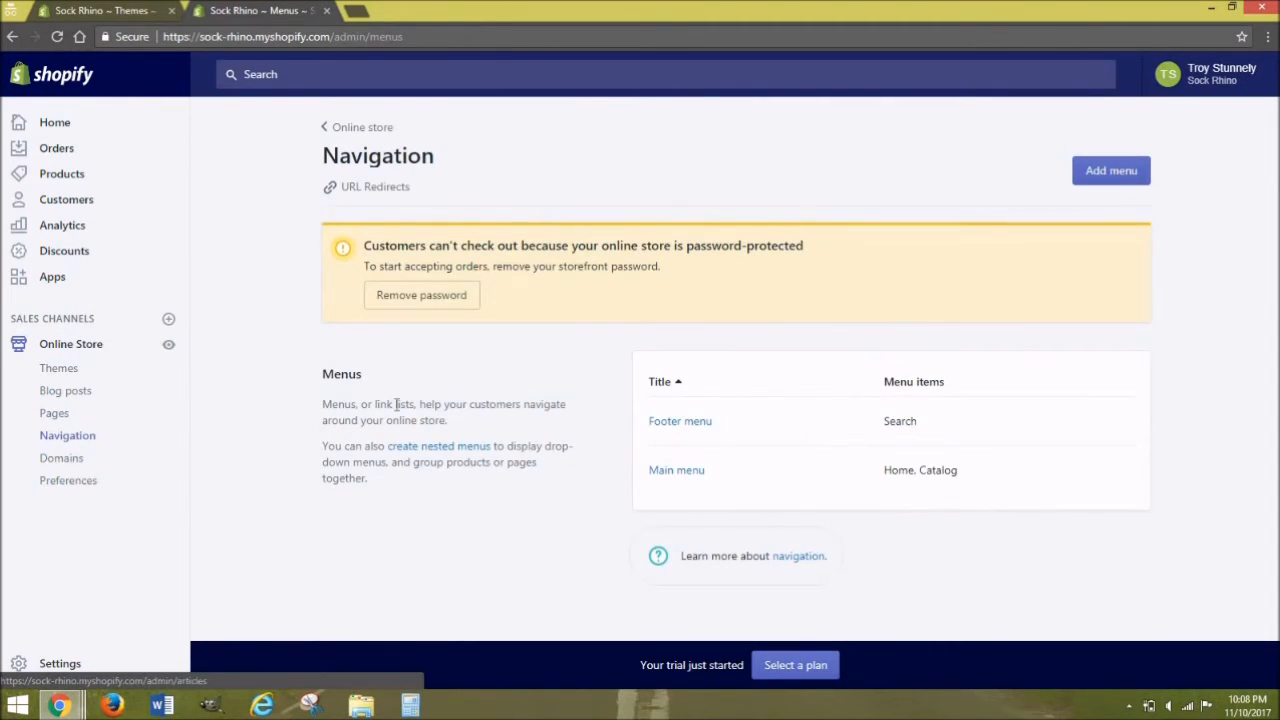
Step: Add an 'About Us' item linking to the About Us page to the Main menu and save
left_click(661, 477)
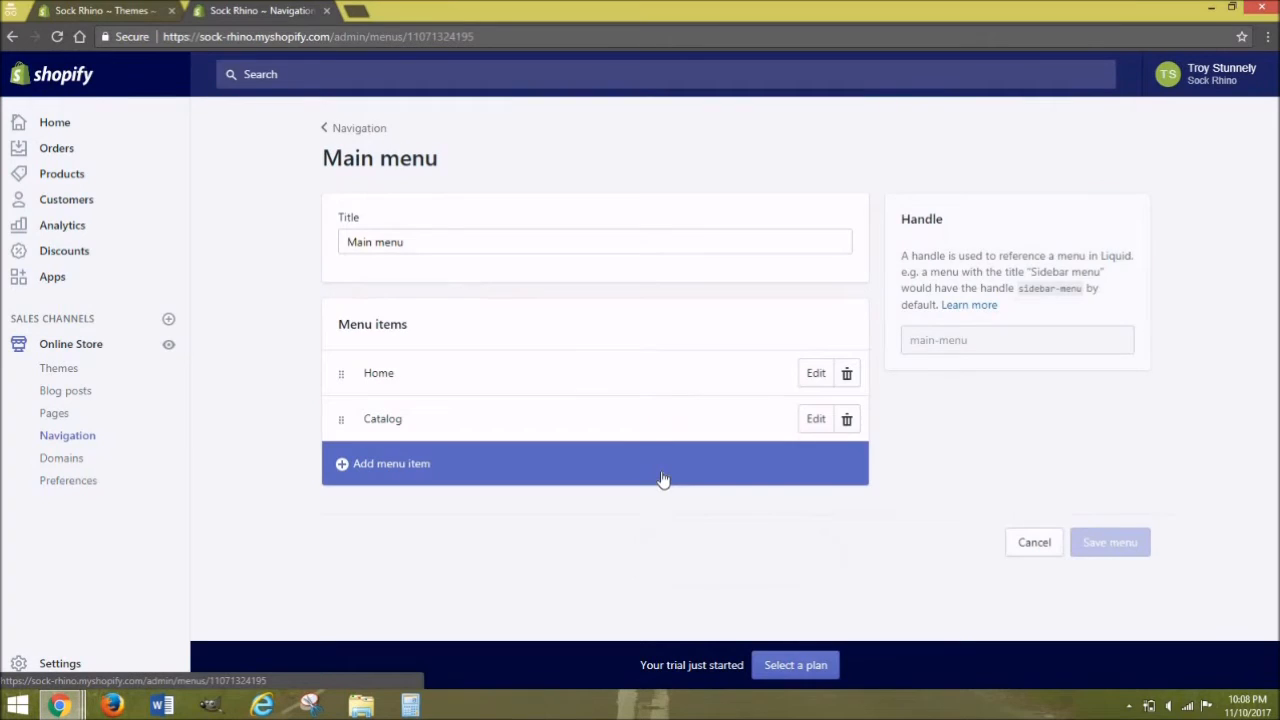
left_click(512, 478)
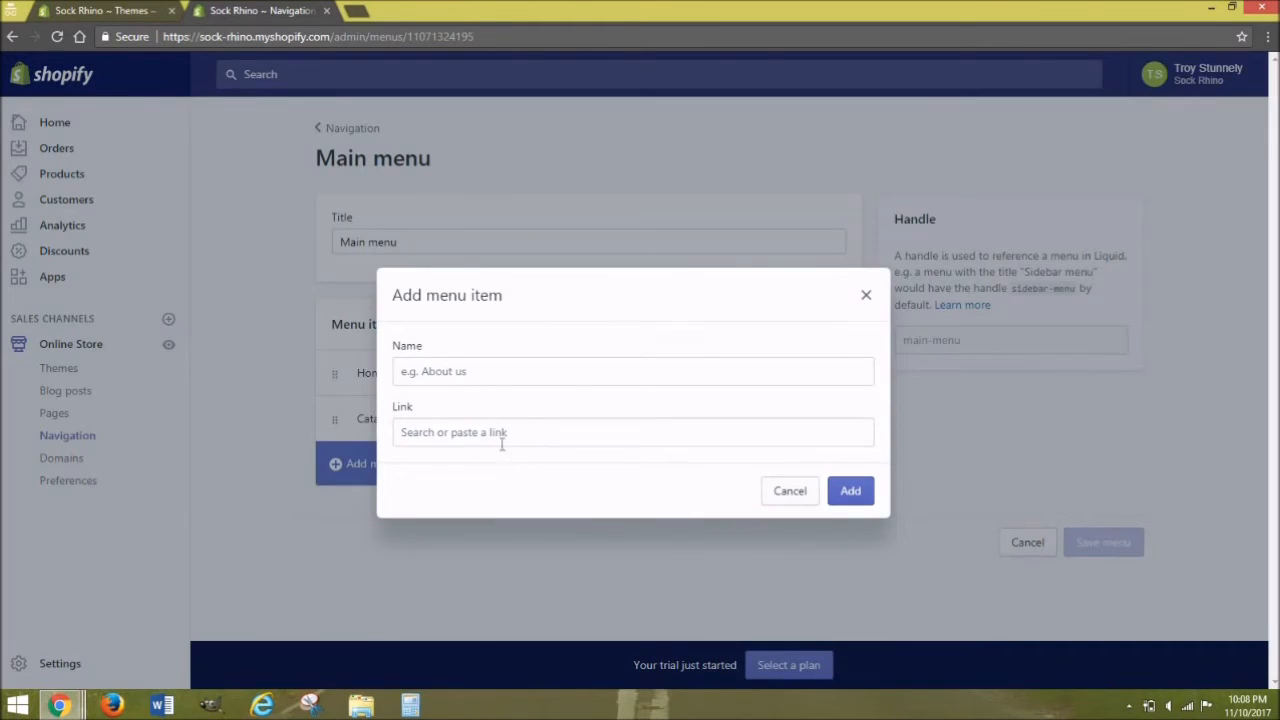
left_click(495, 438)
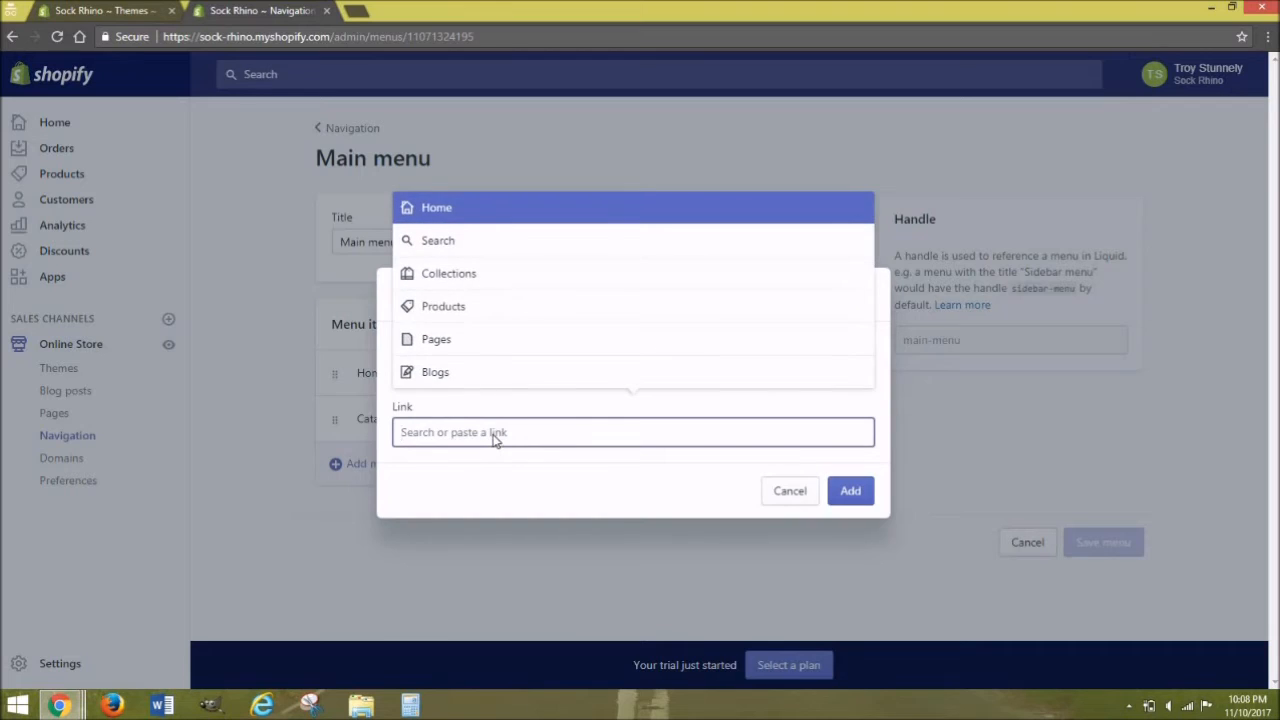
left_click(474, 339)
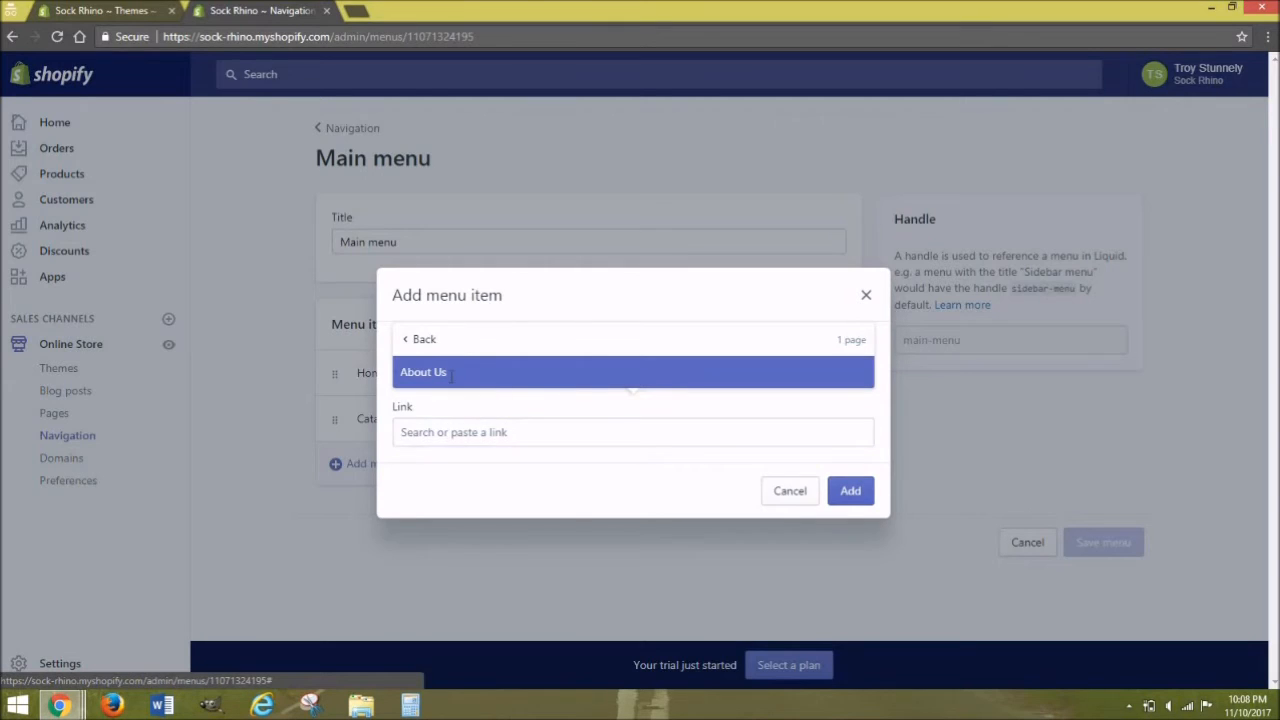
left_click(451, 378)
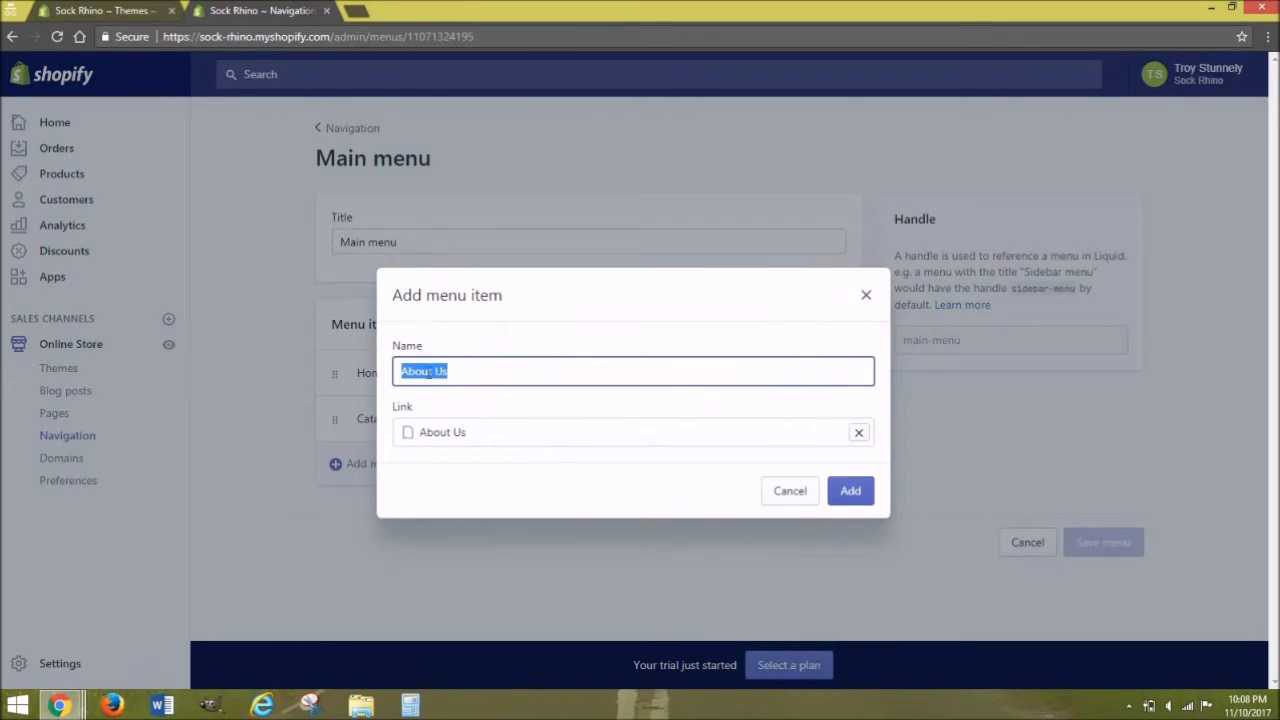
left_click(518, 412)
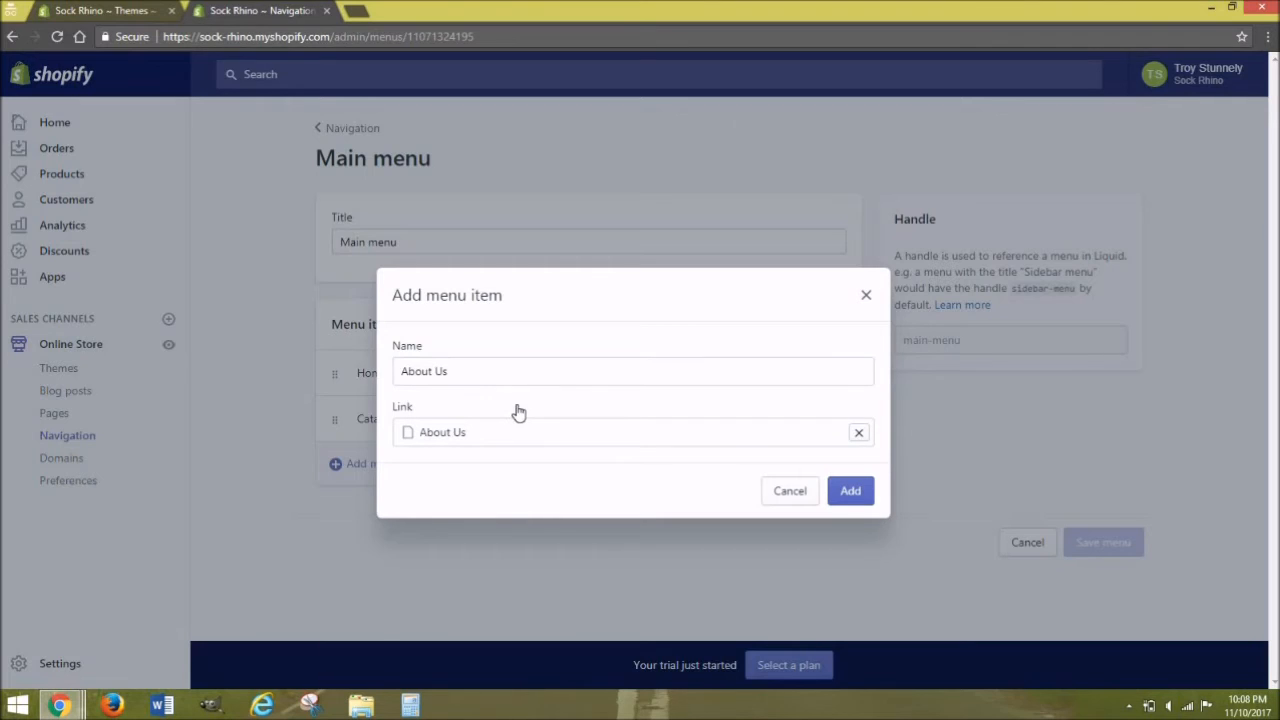
left_click(850, 493)
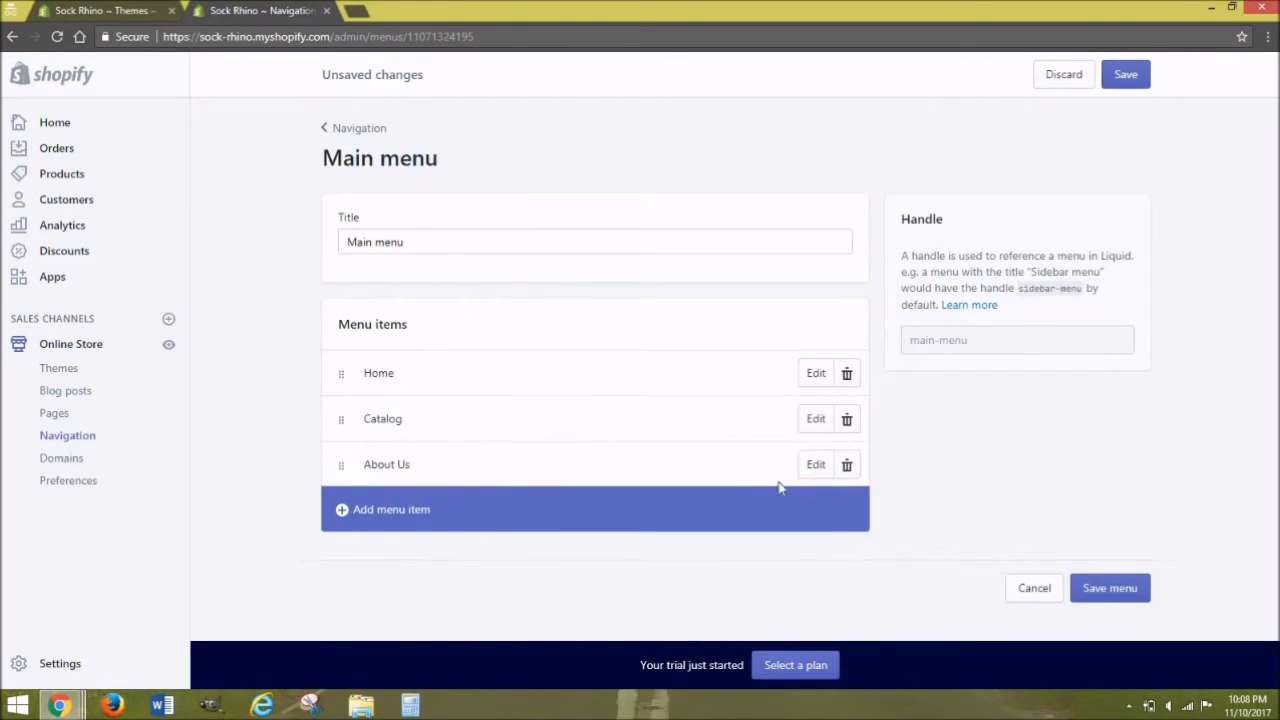
left_click(1108, 590)
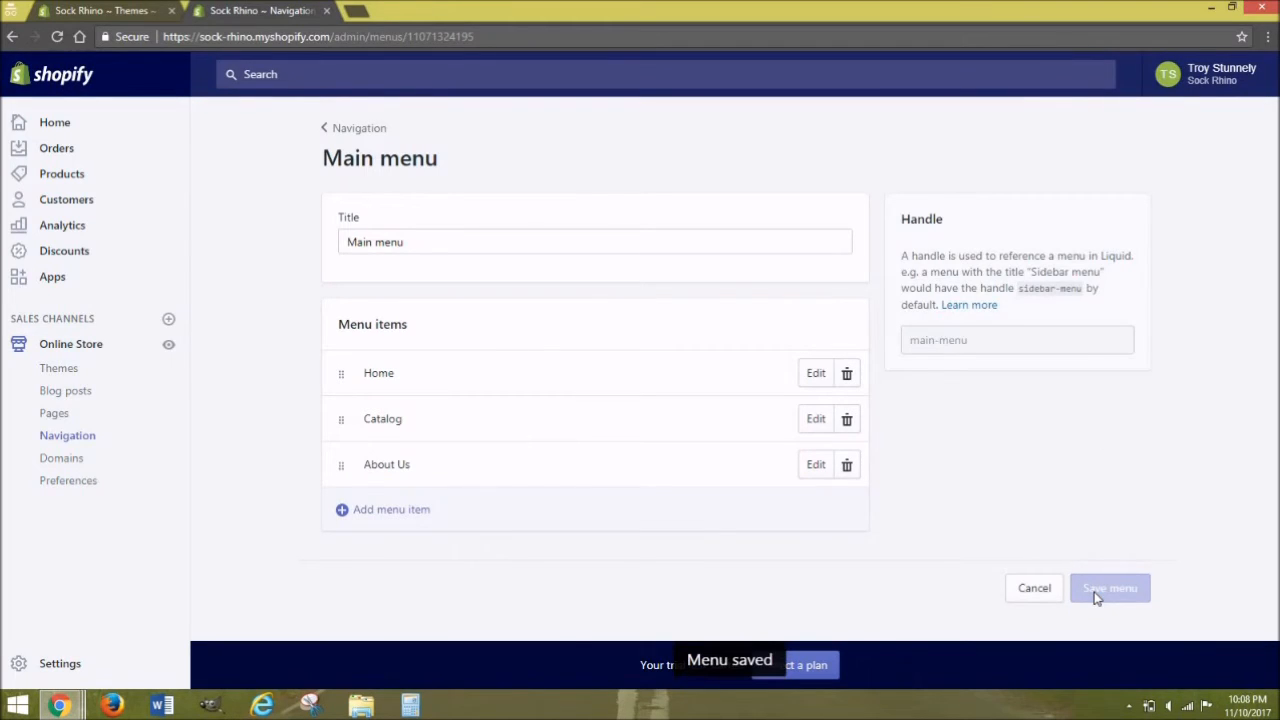
left_click(170, 346)
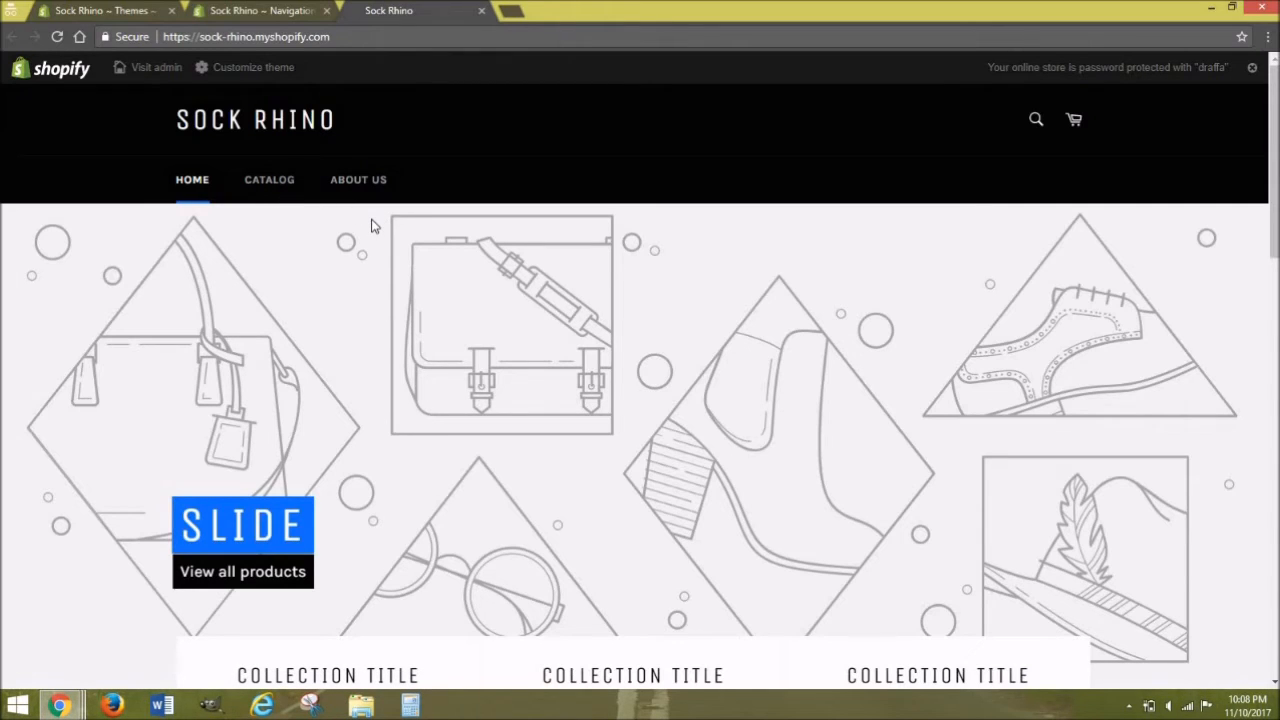
Step: Browse the storefront's Catalog and the new About Us page from its menu
left_click(267, 184)
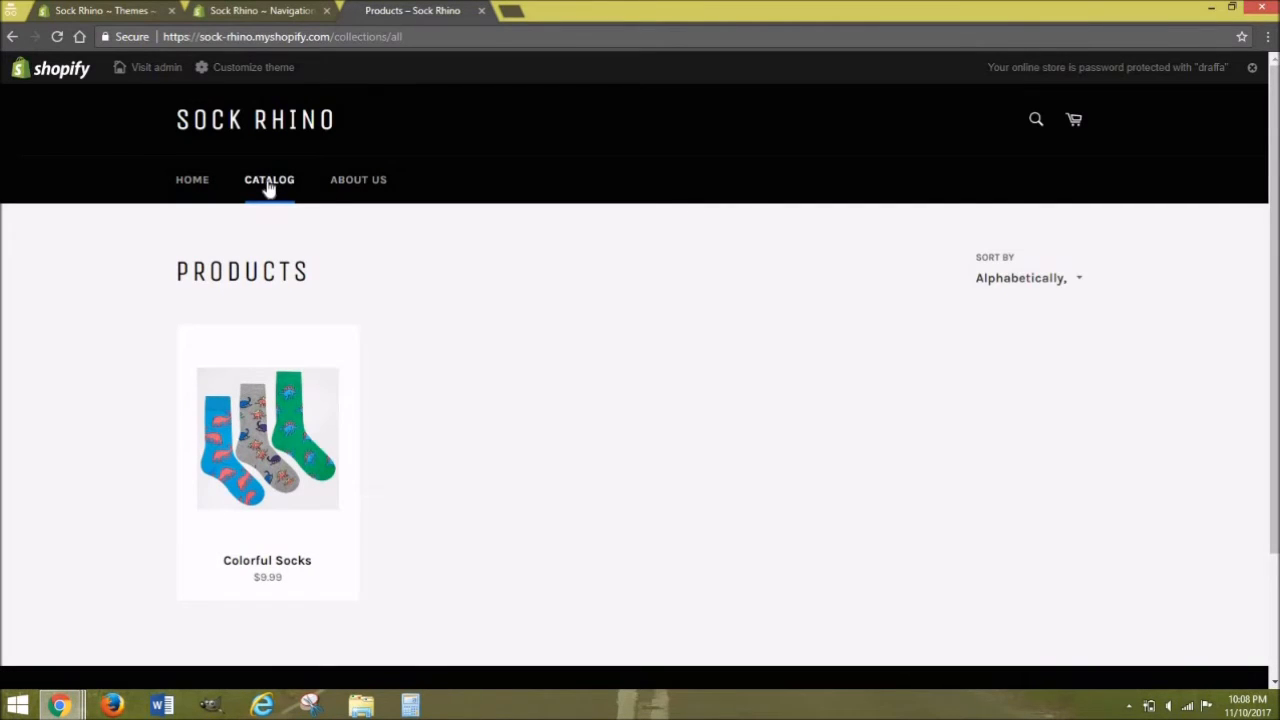
left_click(356, 188)
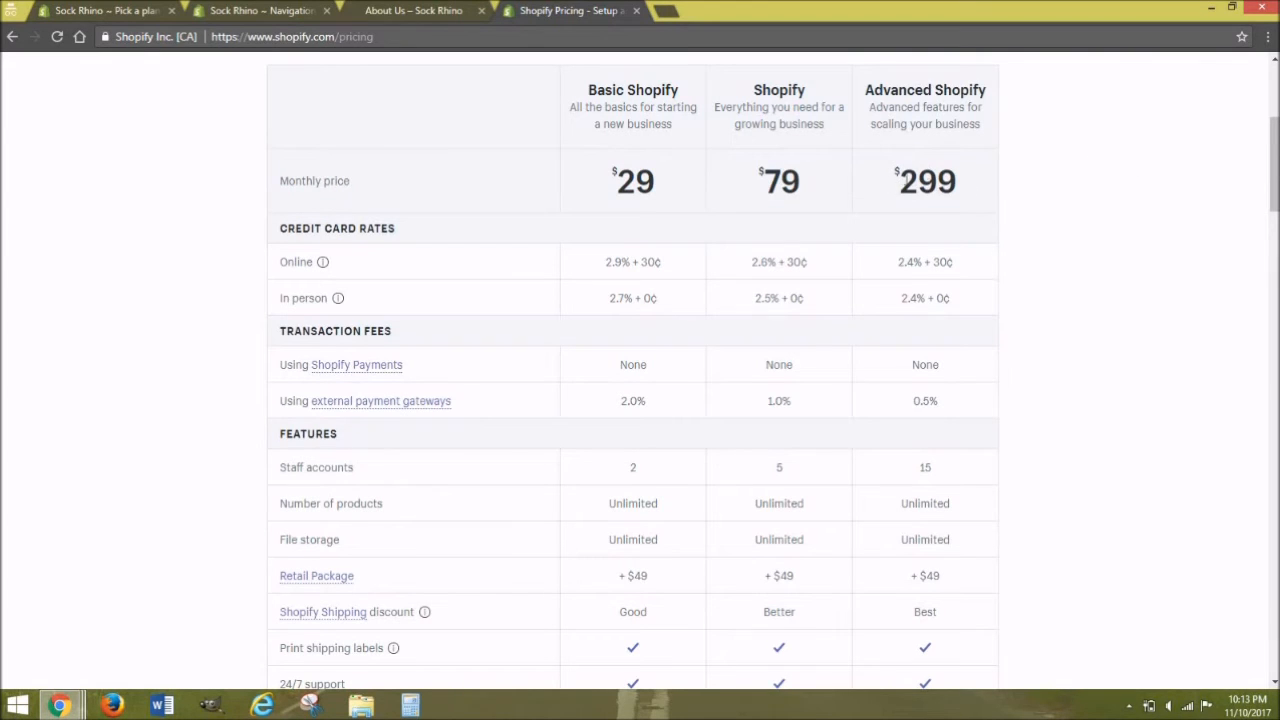
left_click_drag(1268, 156, 1268, 244)
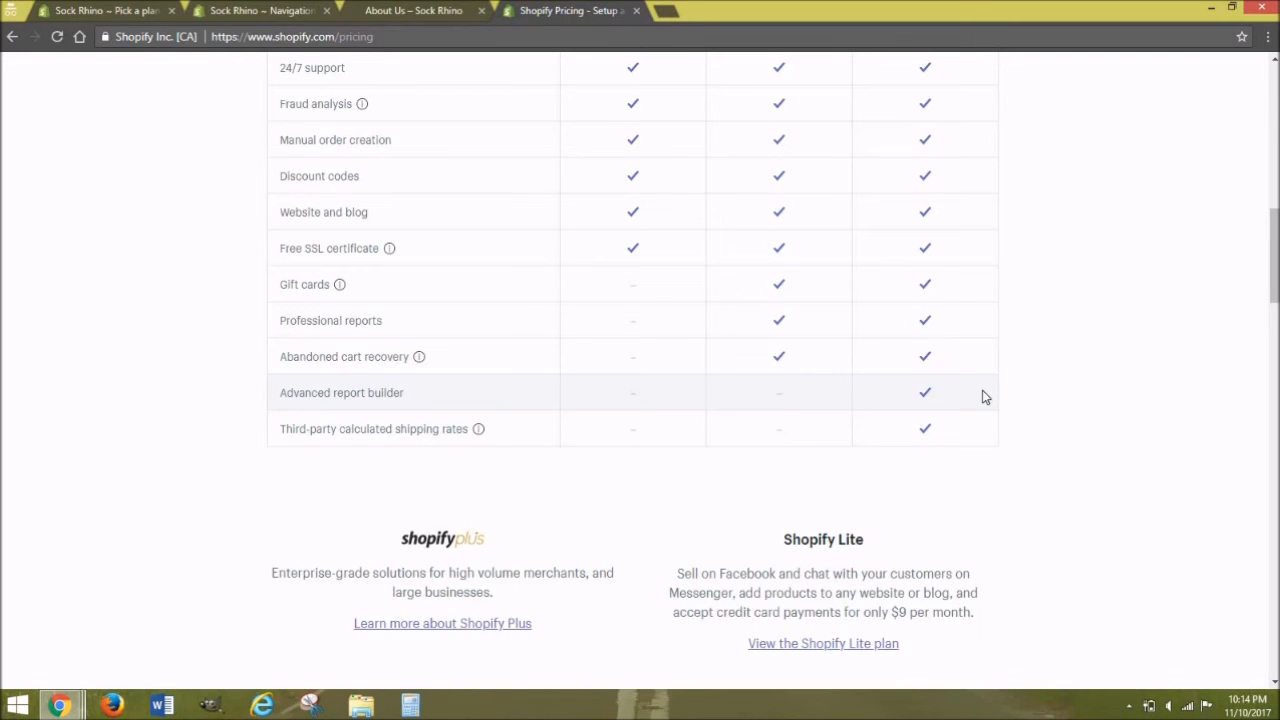
left_click_drag(1274, 268, 1274, 164)
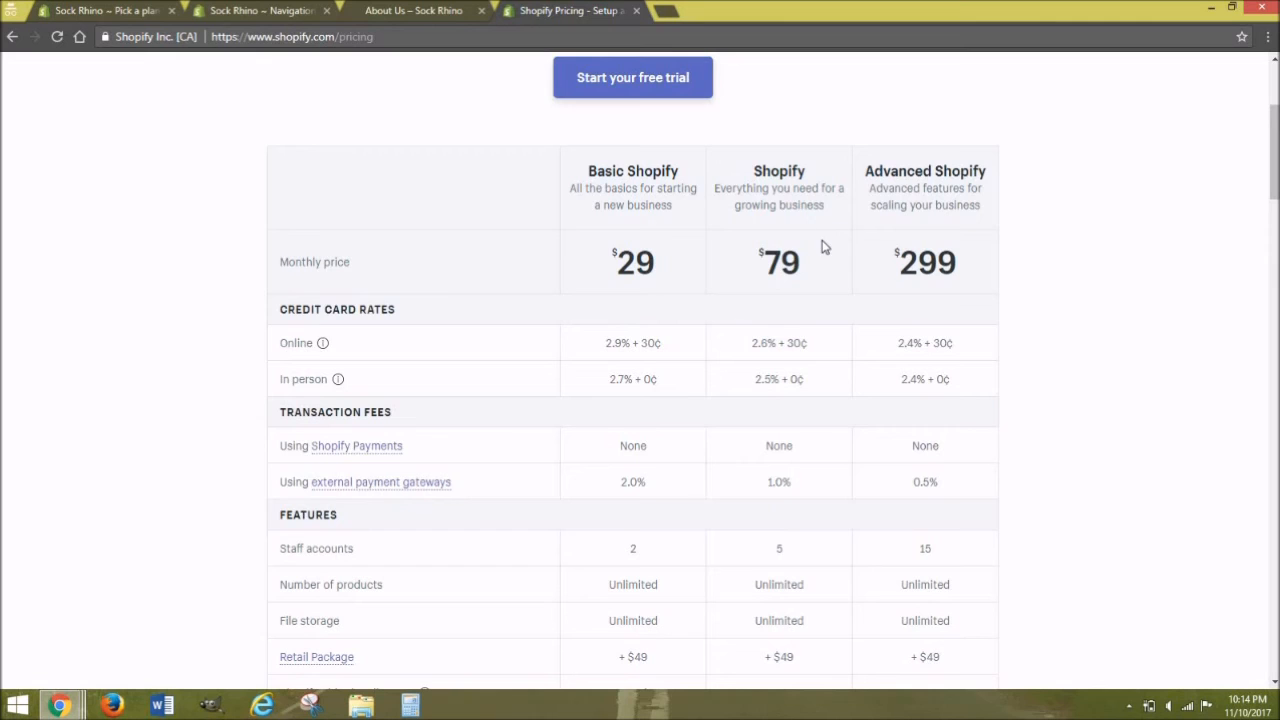
left_click_drag(1275, 165, 1272, 194)
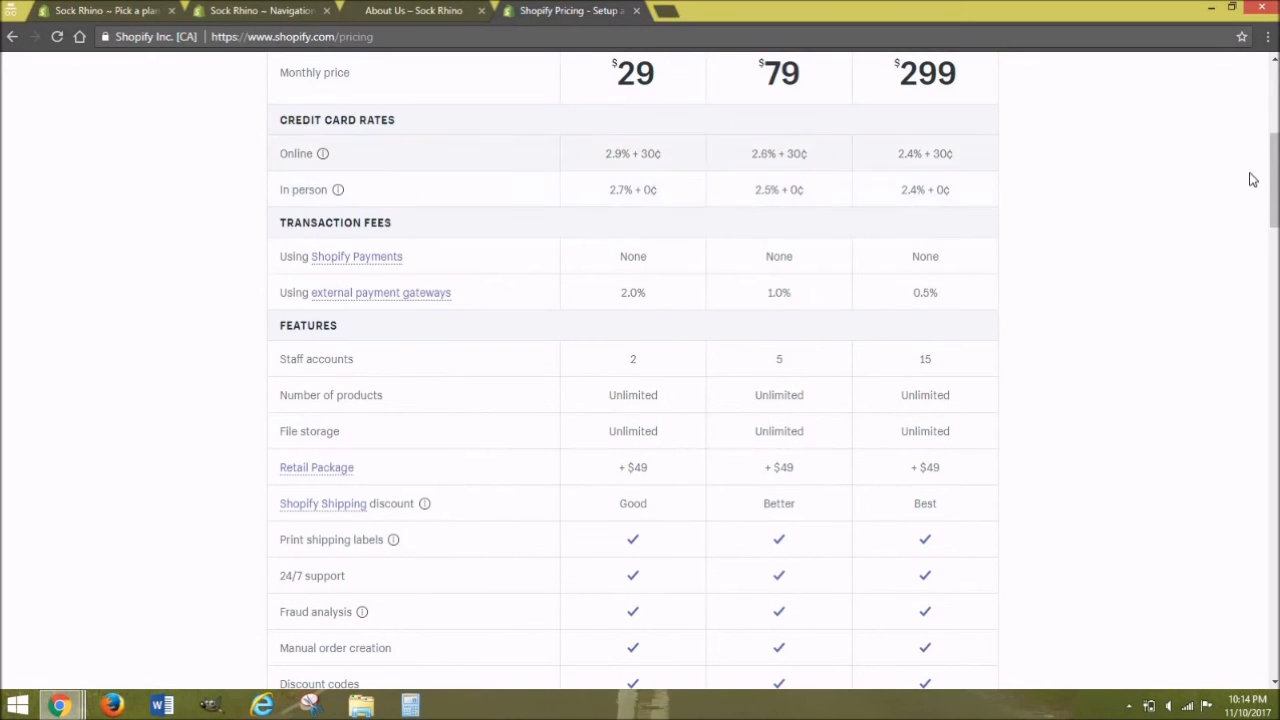
scroll(1274, 180, "up", 2)
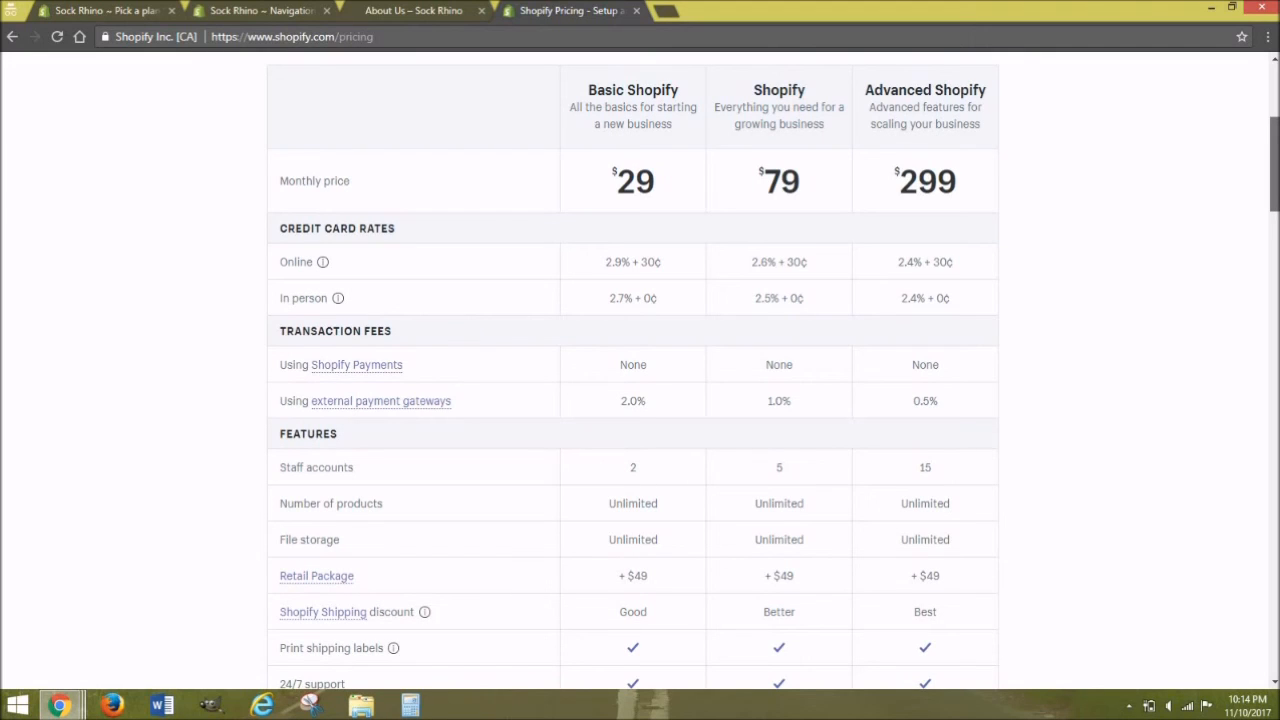
scroll(633, 370, "down", 2)
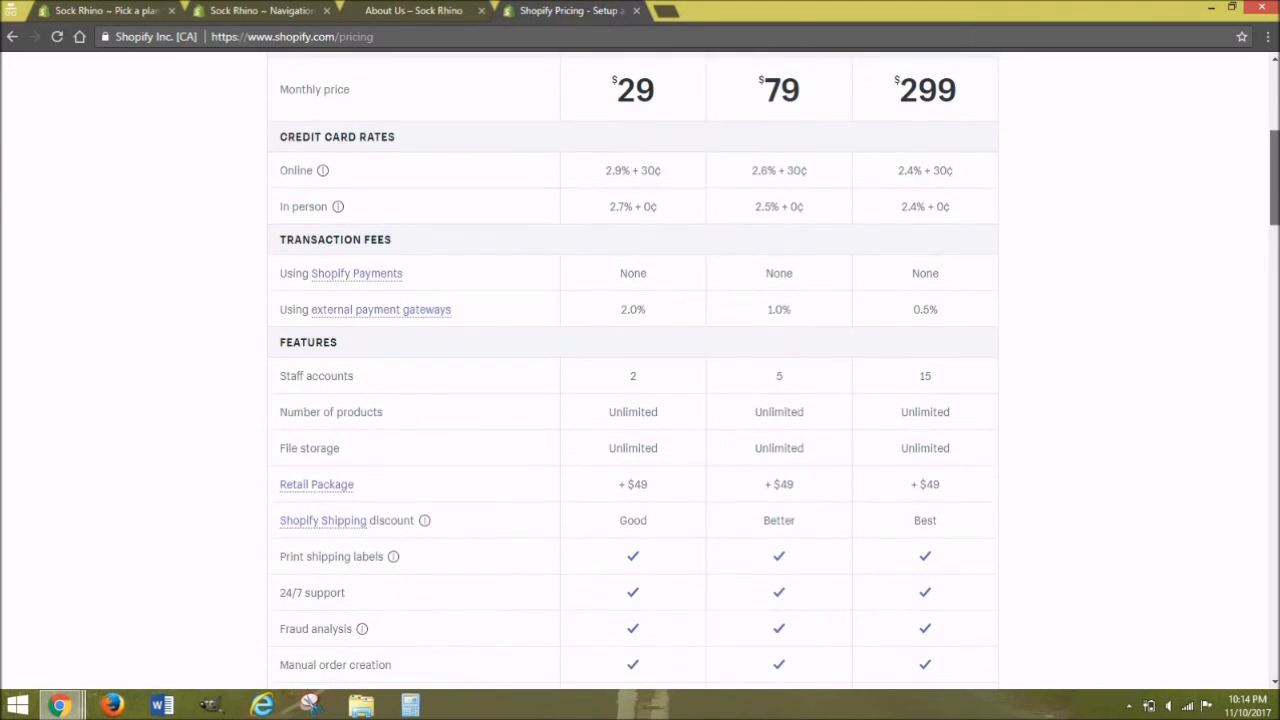